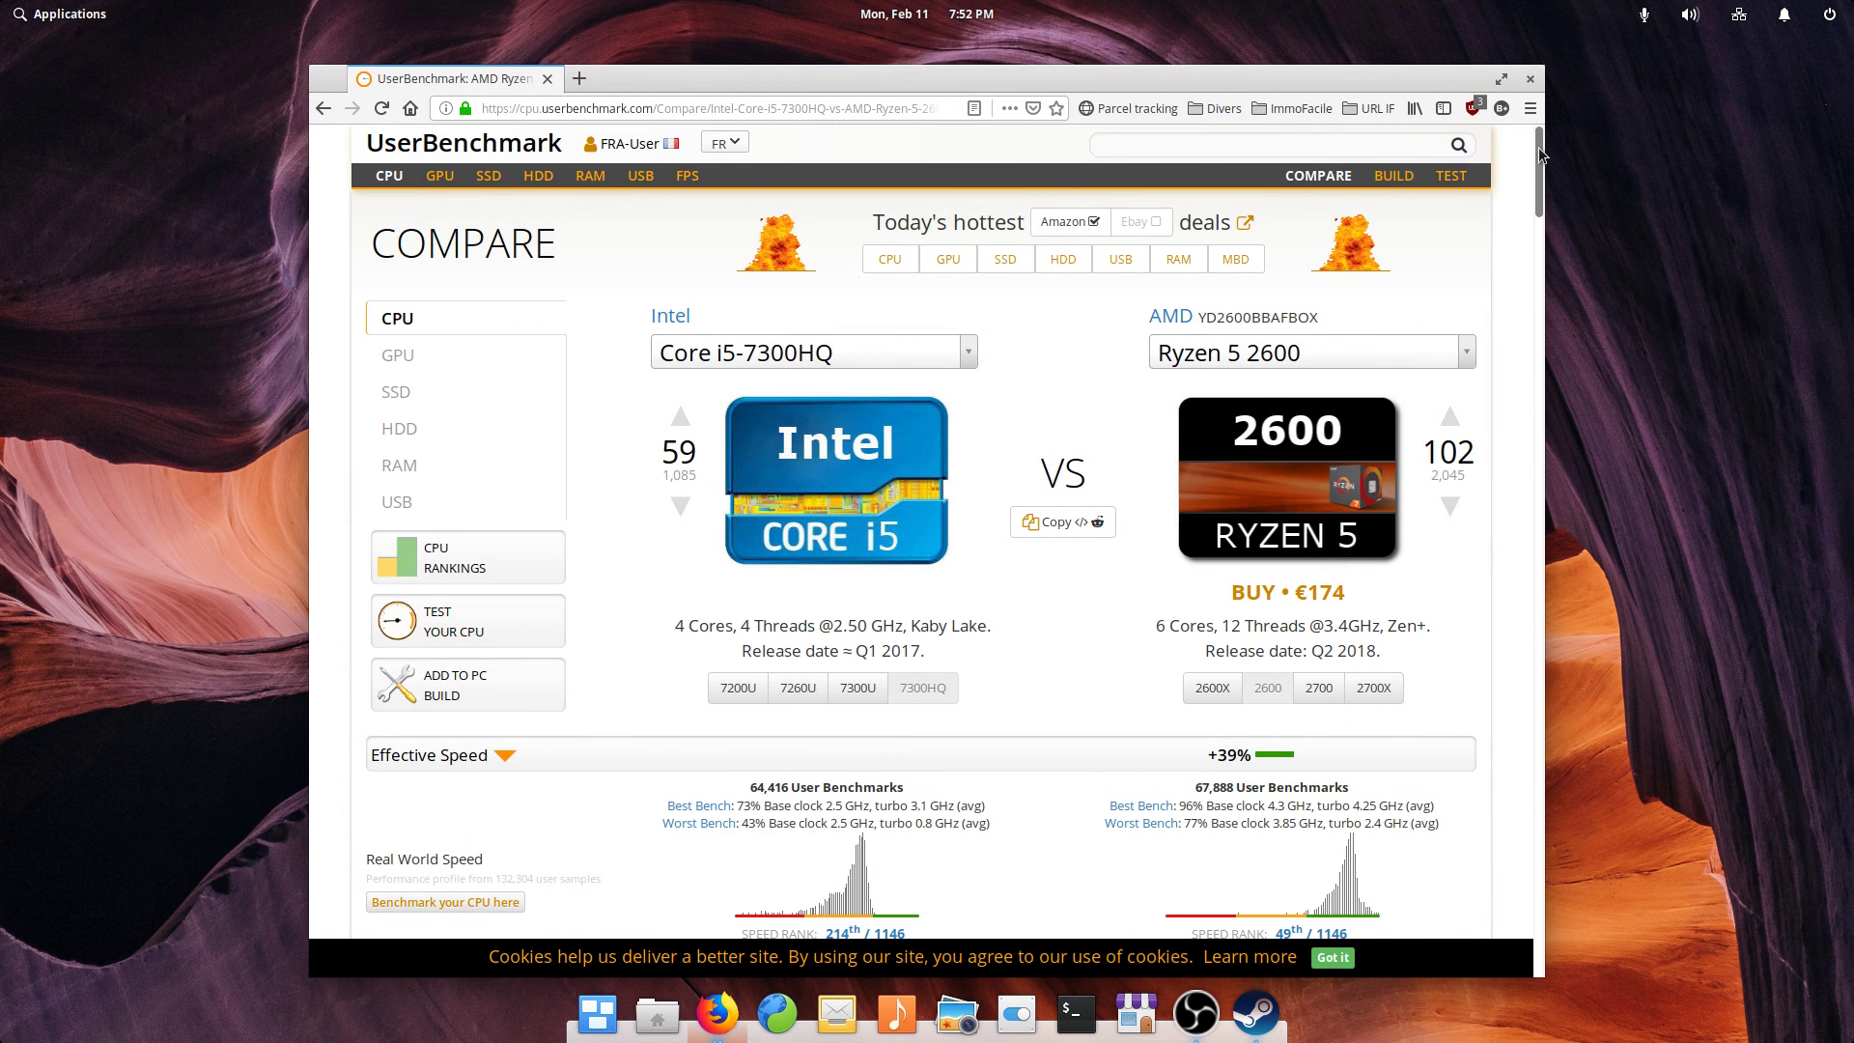
Scroll the UserBenchmark i5-7300HQ vs Ryzen 5 2600 comparison down to the Effective Speed results
left_click_drag(1538, 146, 1515, 463)
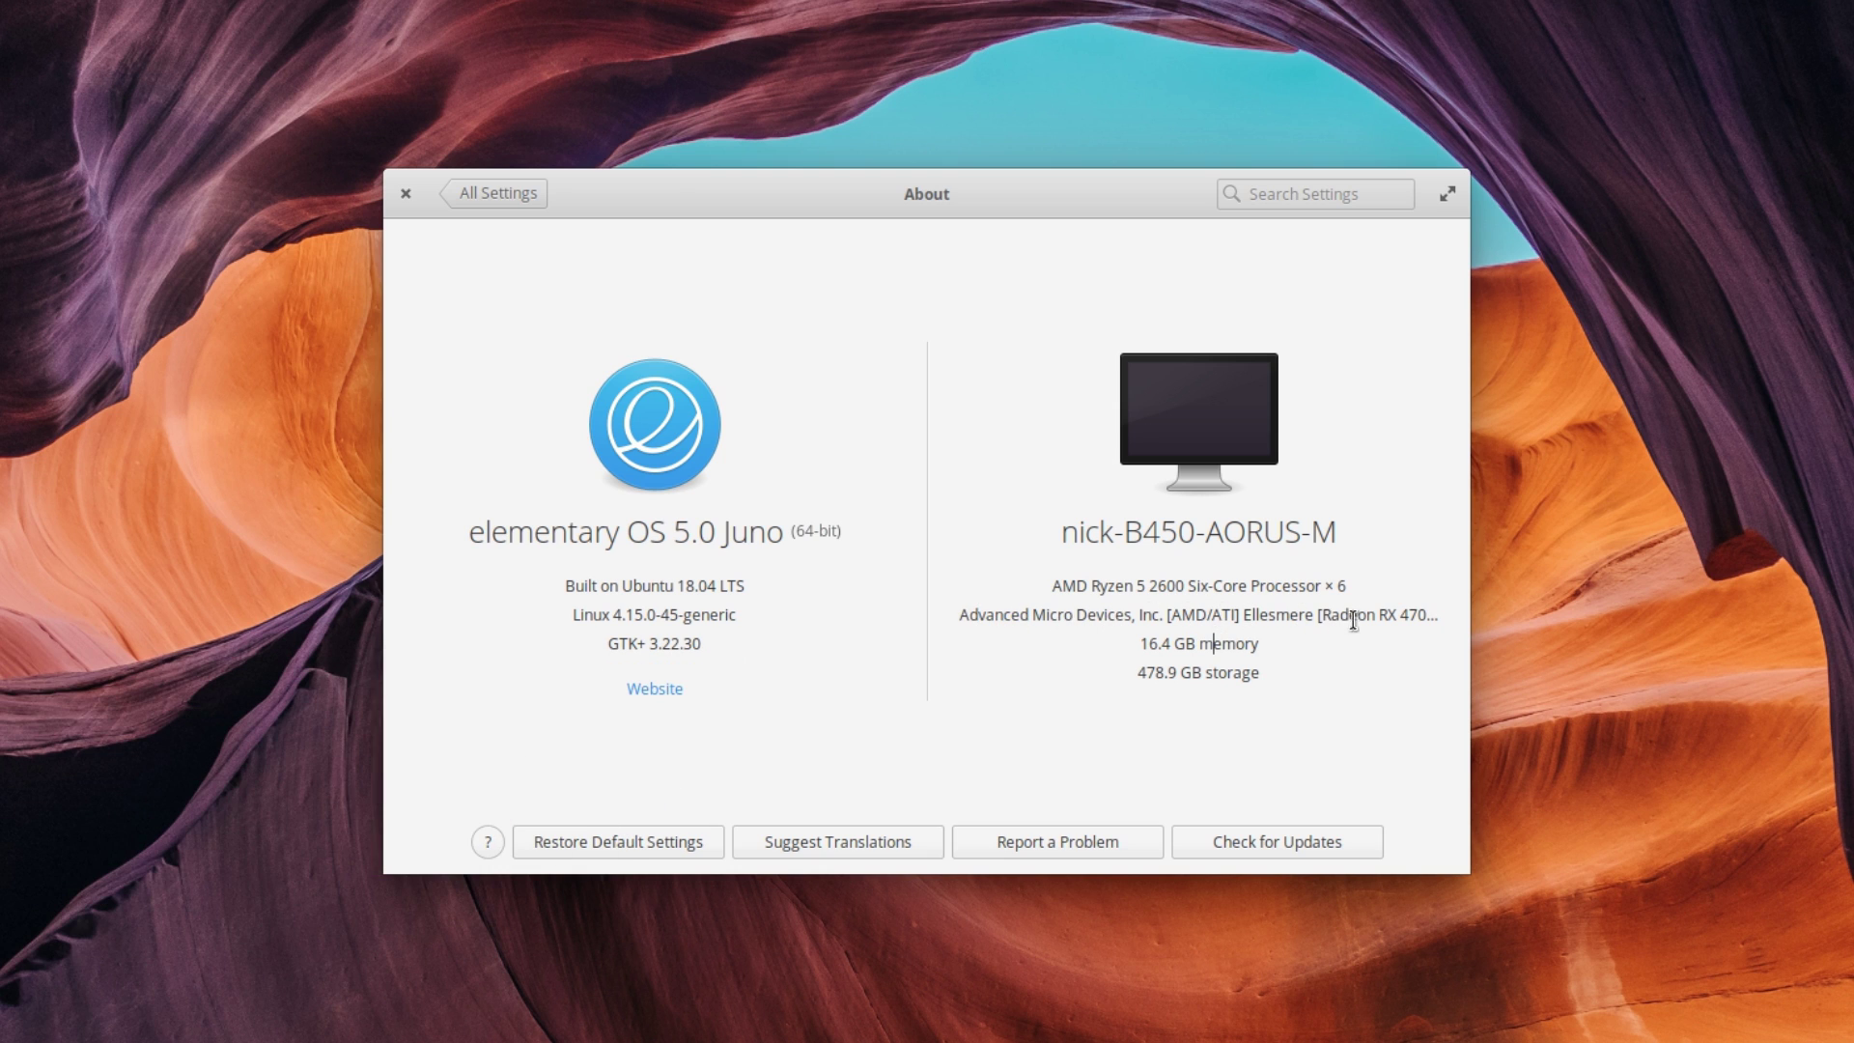
Widen the About window until the graphics line shows Radeon RX 470/480 (rev e7) in full
left_click_drag(1470, 624, 1645, 631)
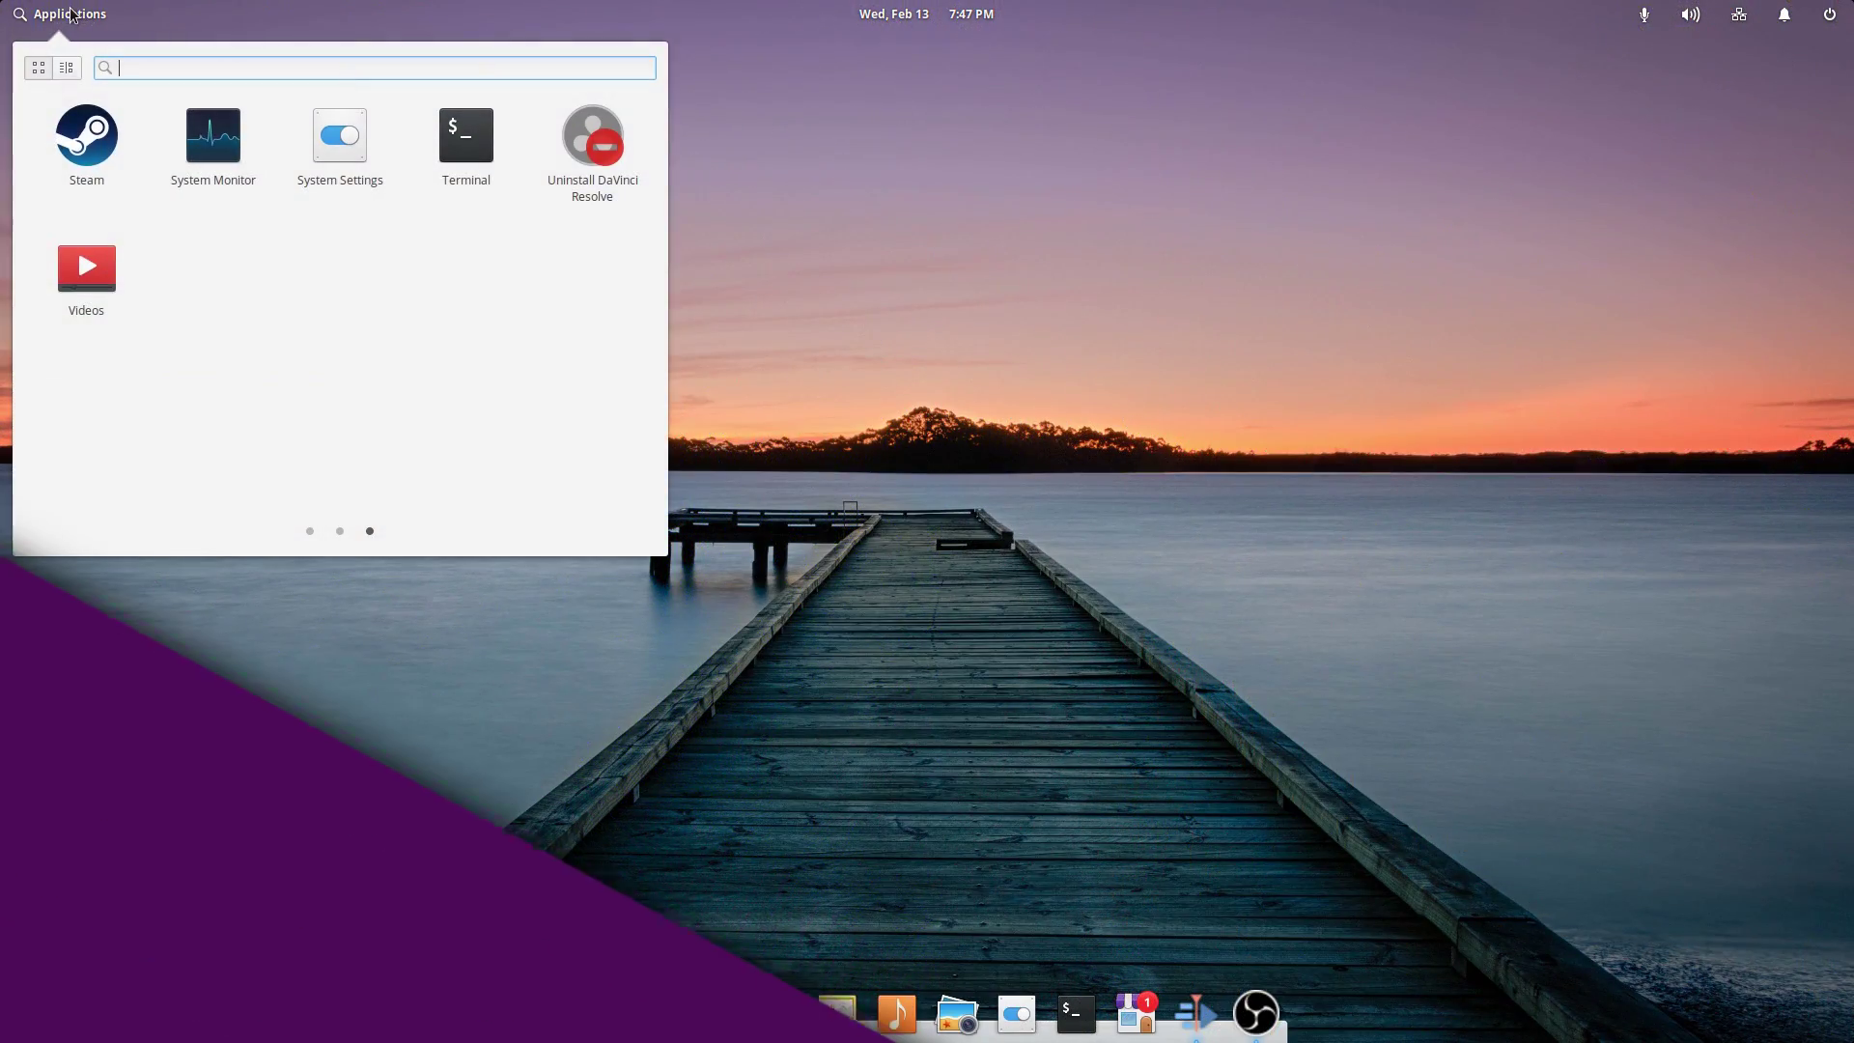
Check the calendar and power indicator, then bring up Files on the JUNODP2 sources folder
scroll(330, 327, "up", 1)
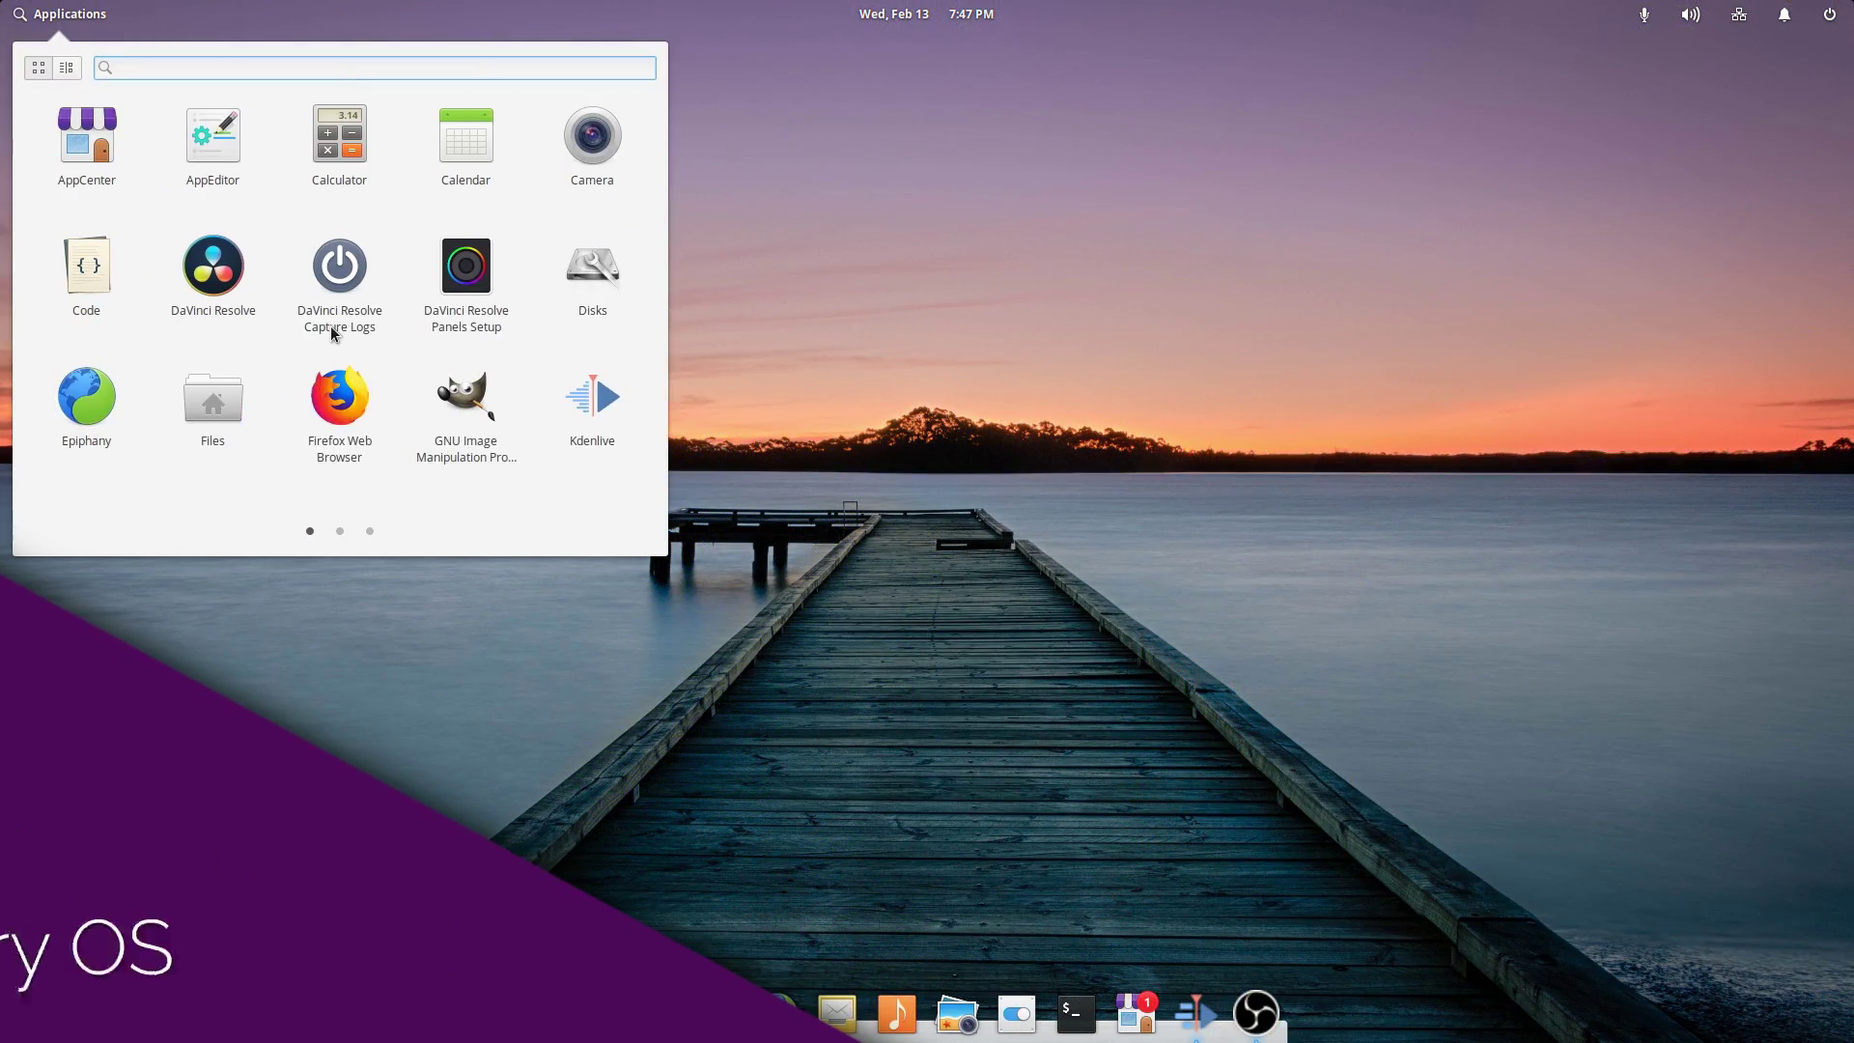
left_click(932, 14)
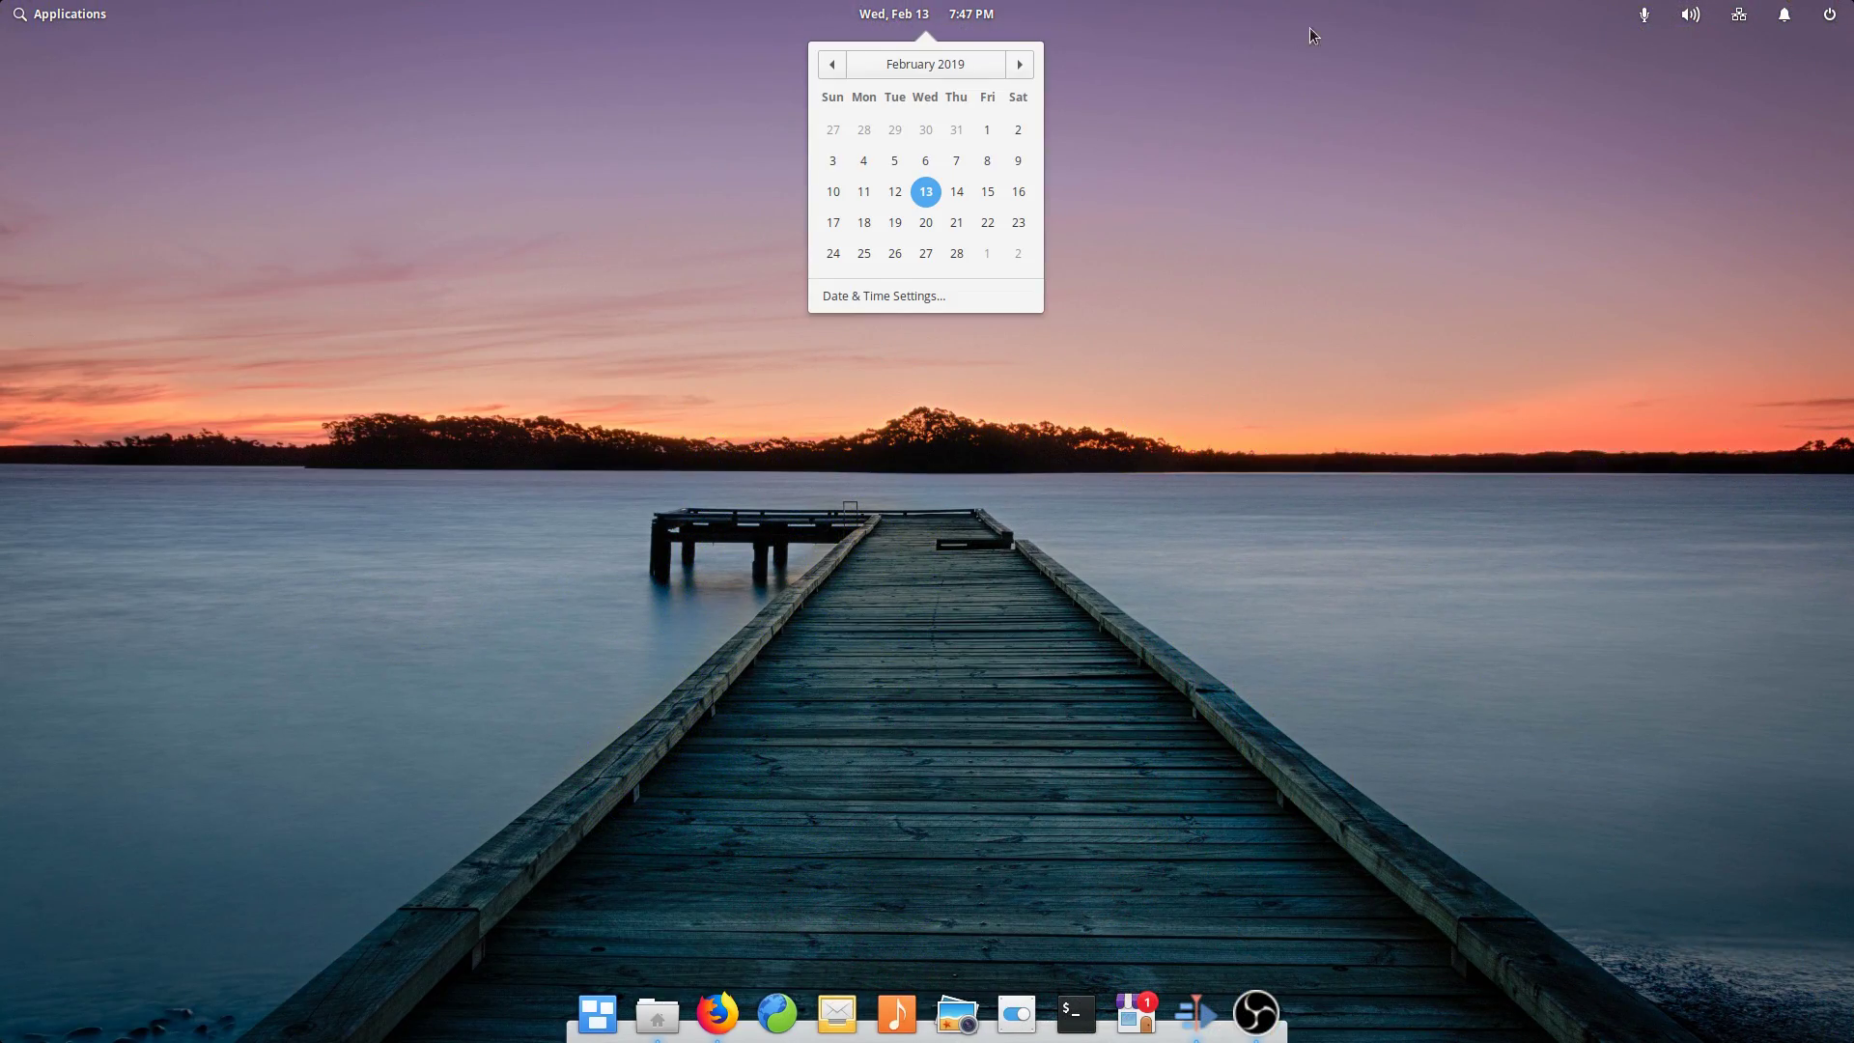
mouse_move(1750, 16)
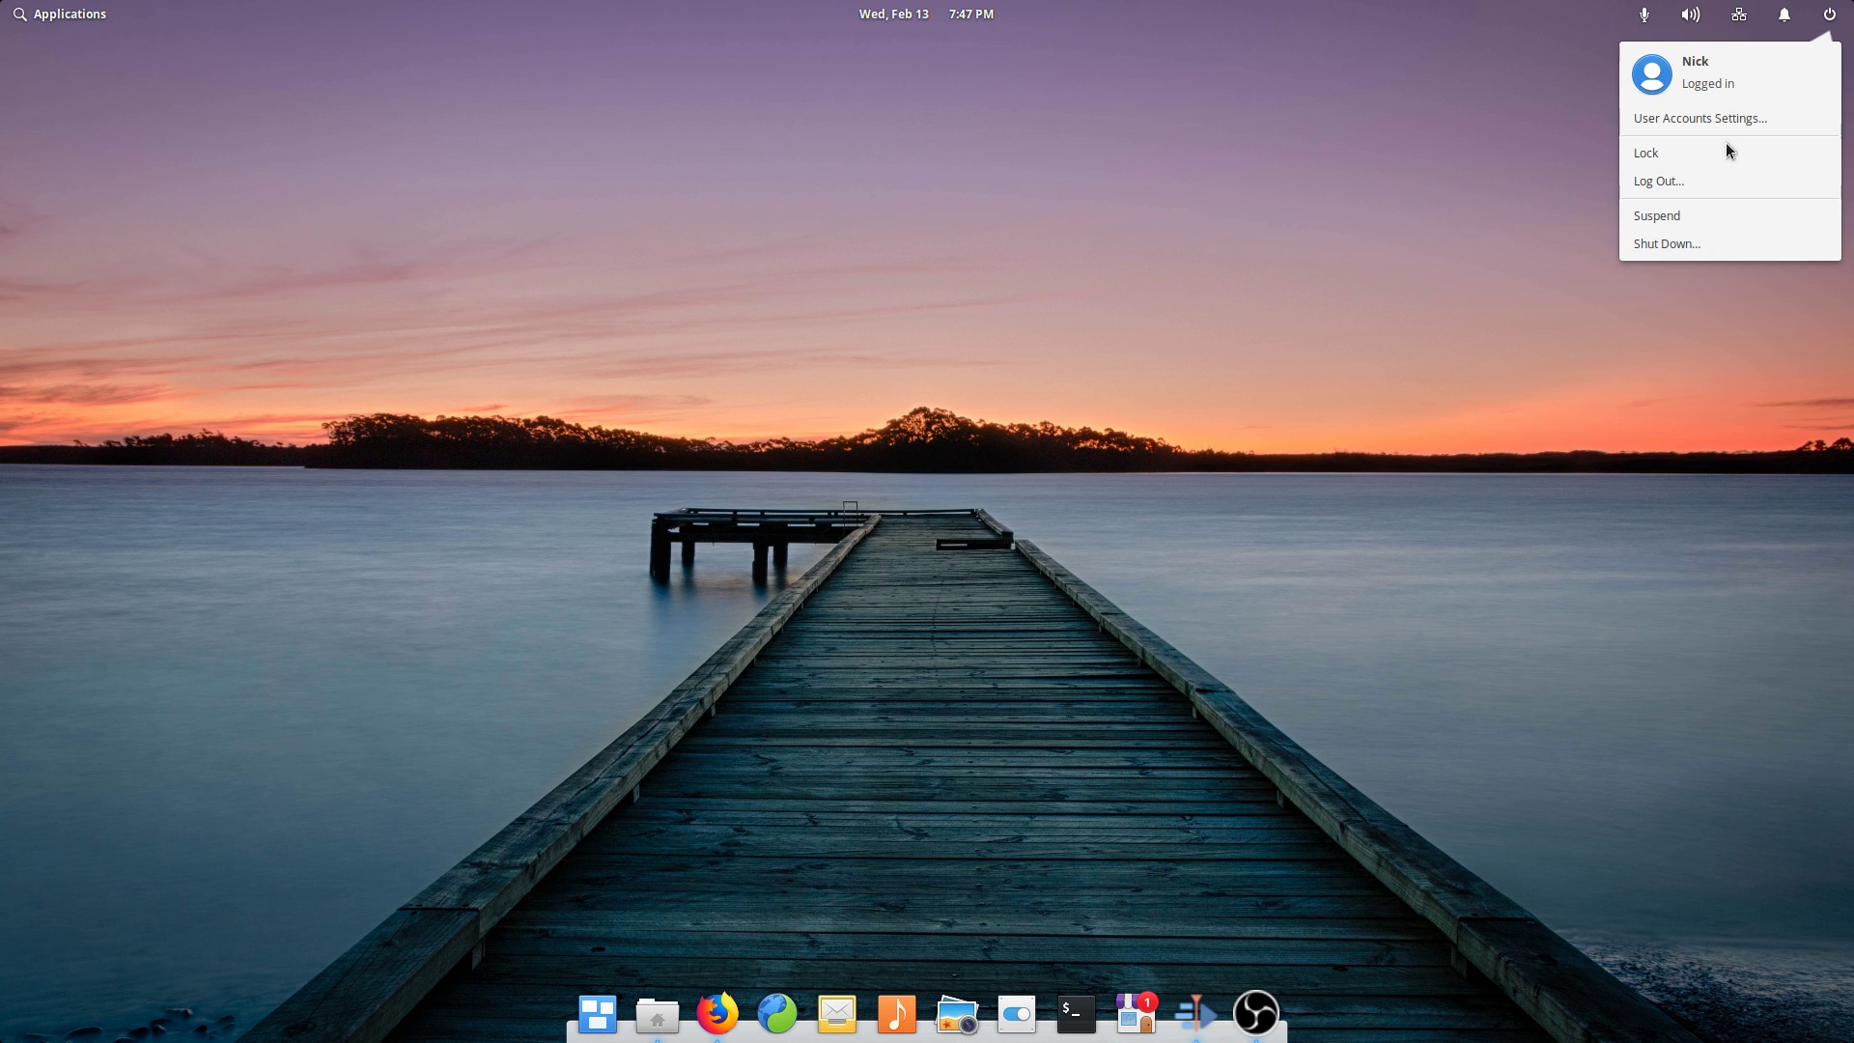
left_click(769, 576)
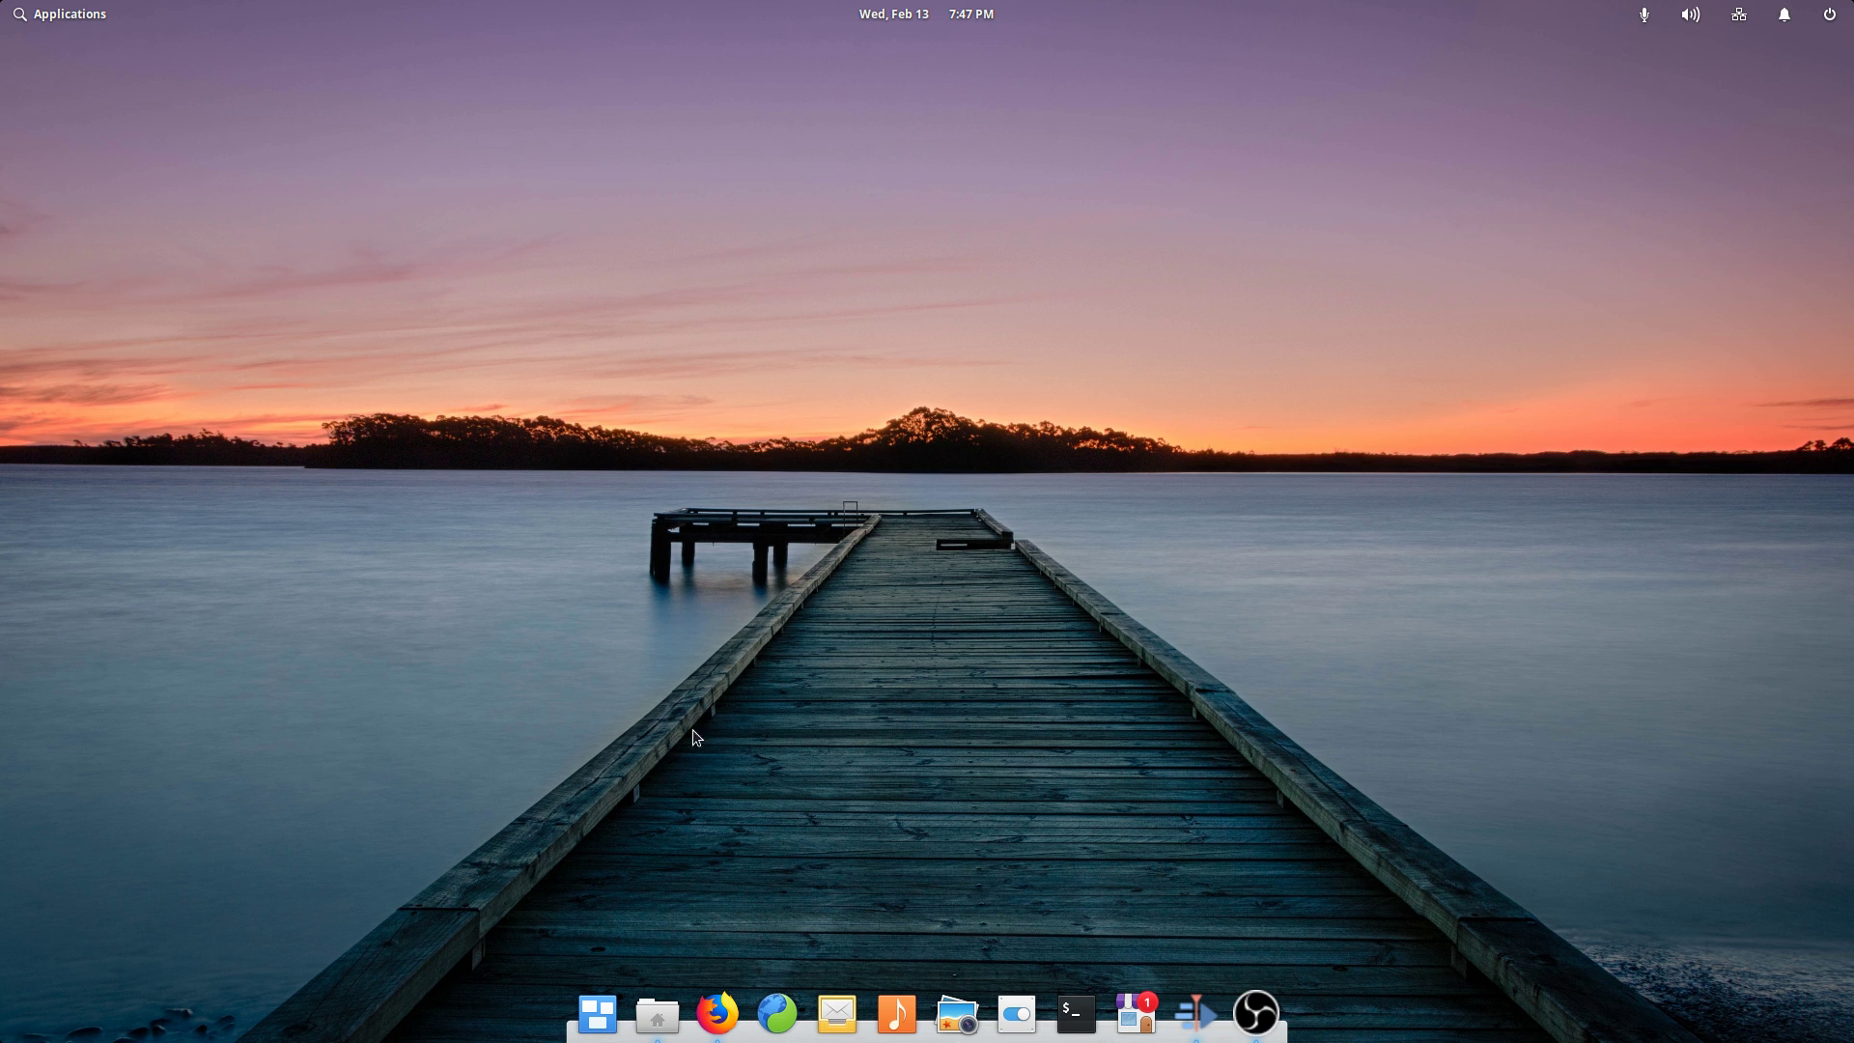
left_click(655, 1023)
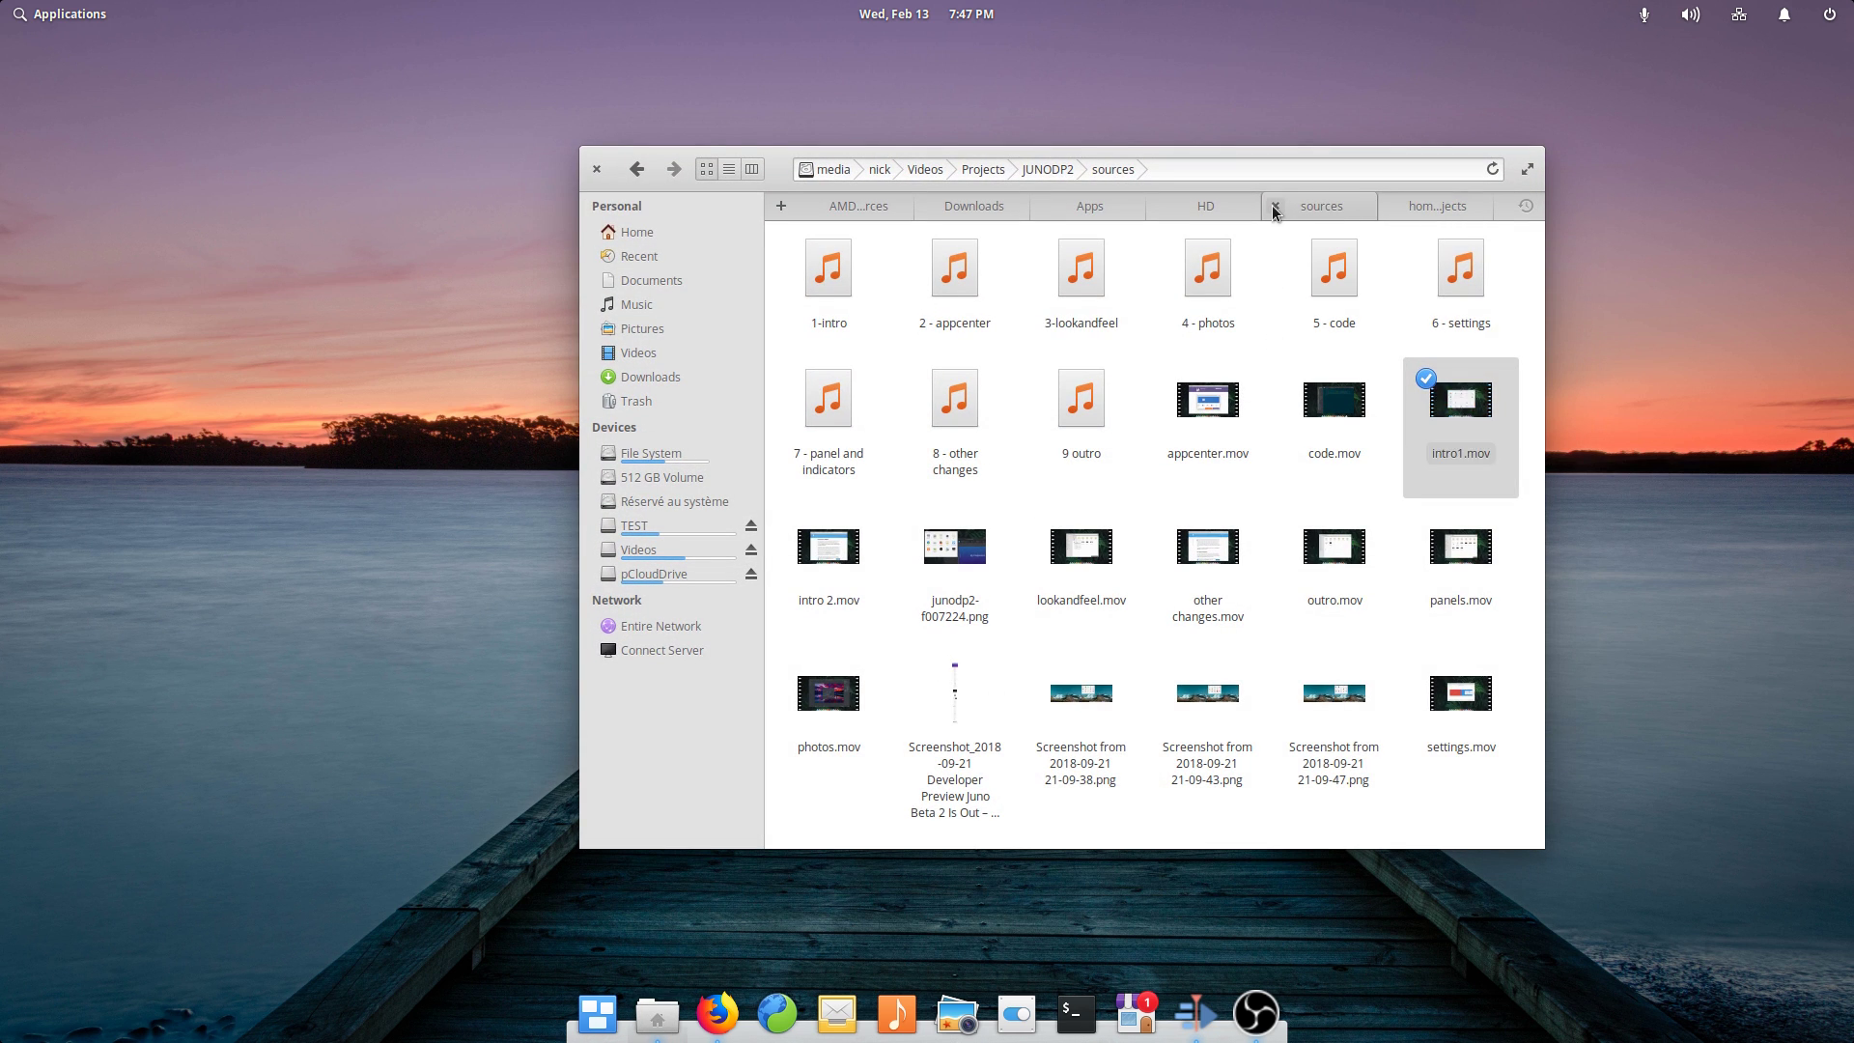
Close the sources folder tab and go to System Settings' About page
middle_click(1325, 211)
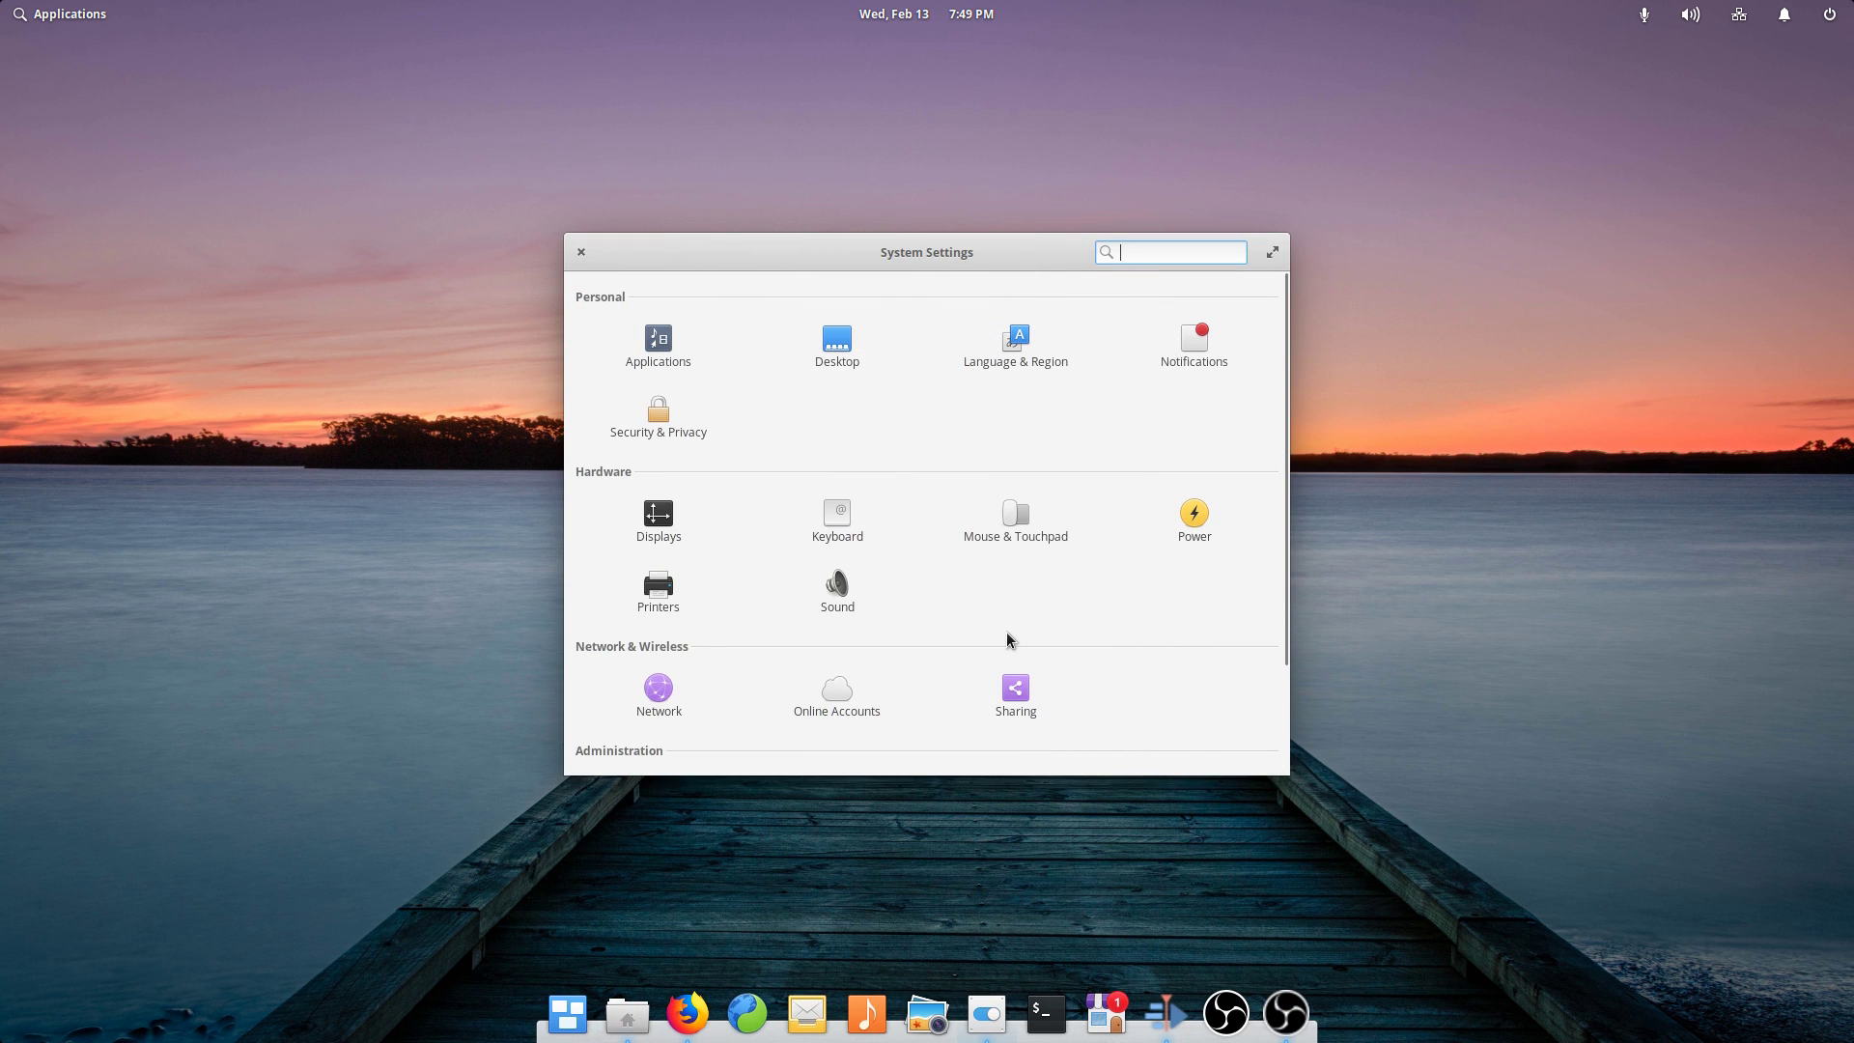
scroll(1006, 637, "down", 3)
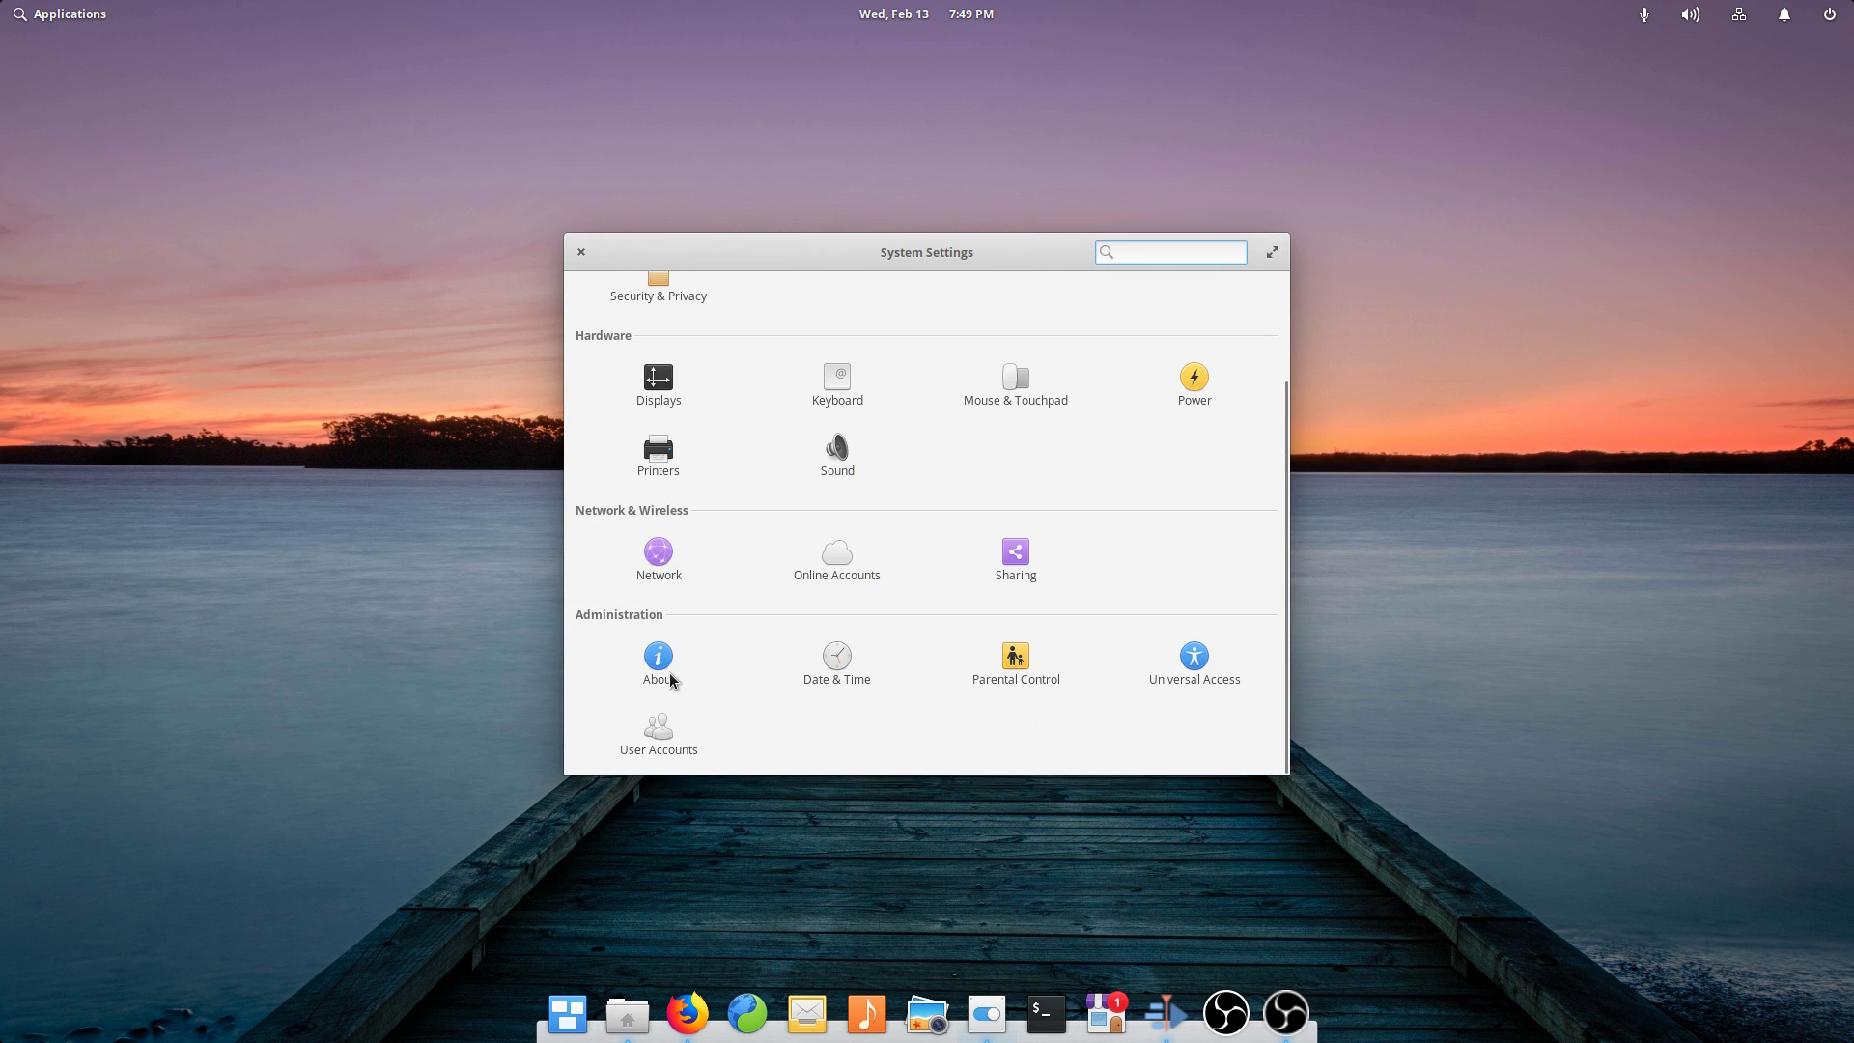
left_click(658, 666)
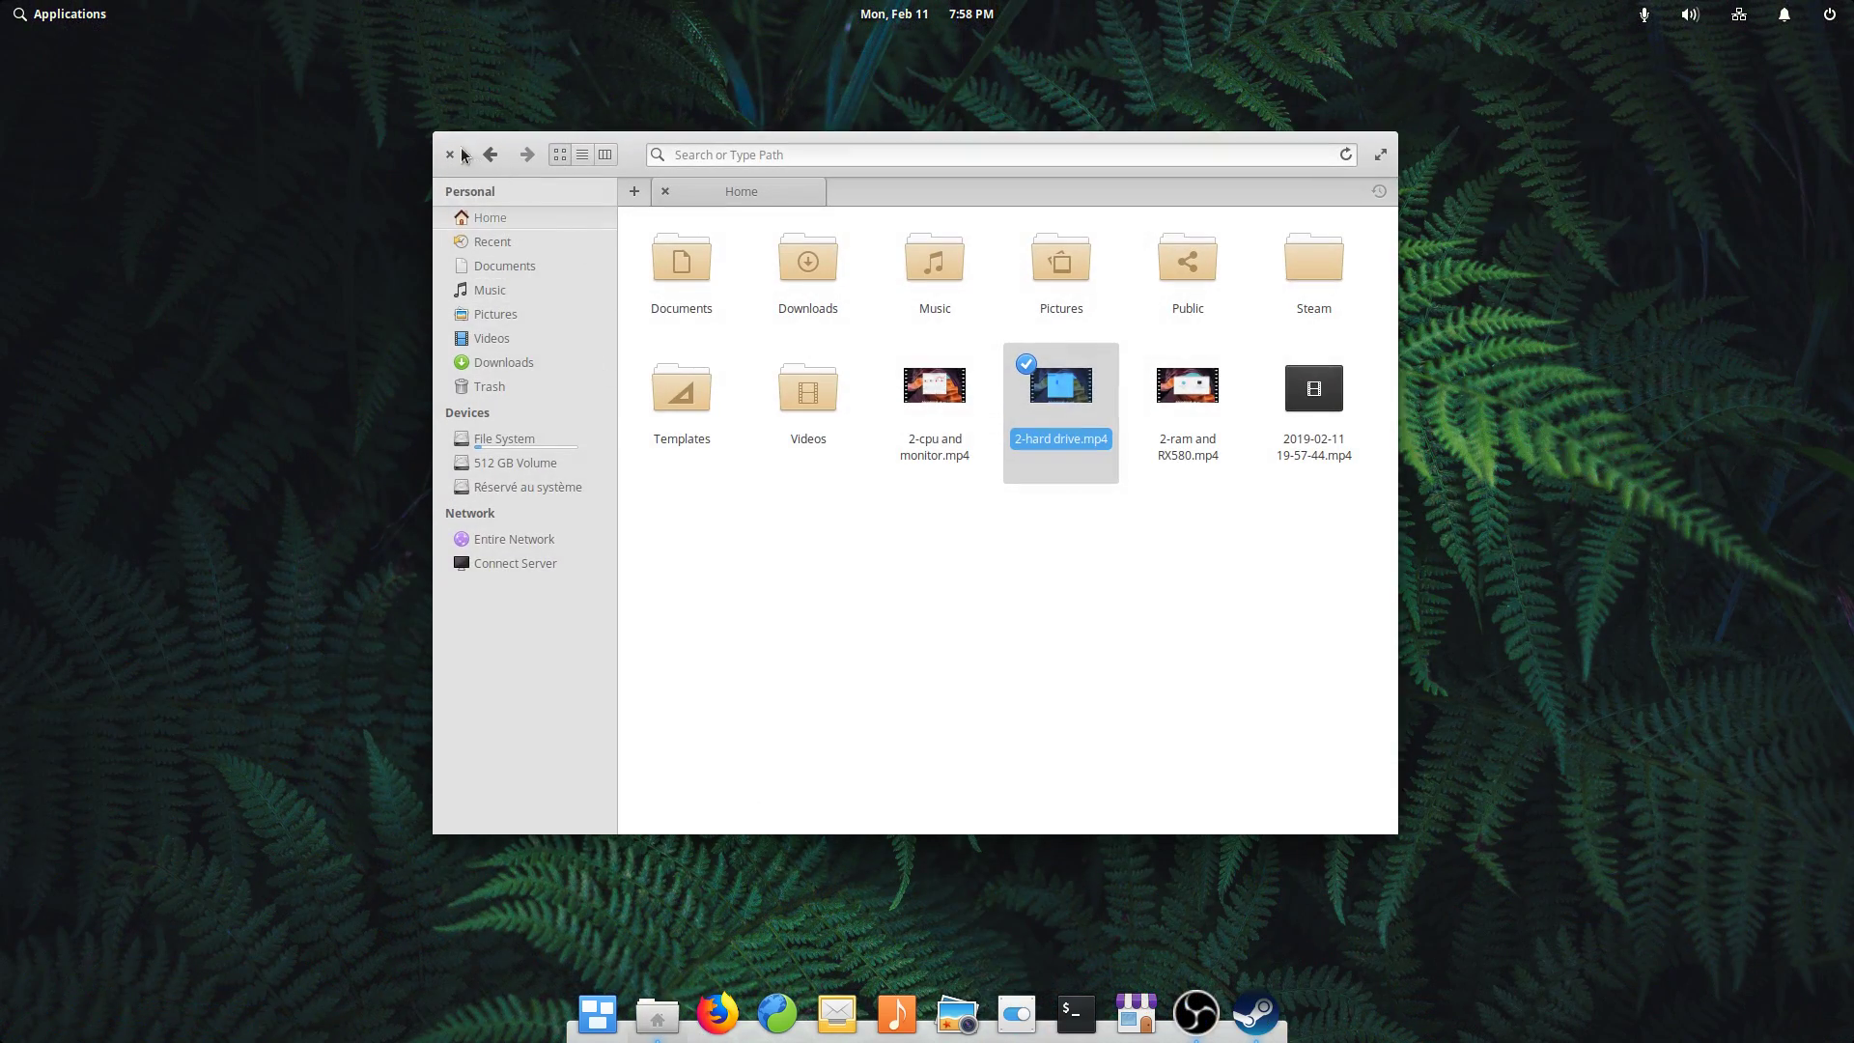
Quit Files, reopen it and Firefox, then close Firefox and the photo viewer
key("ctrl+q")
left_click(656, 1006)
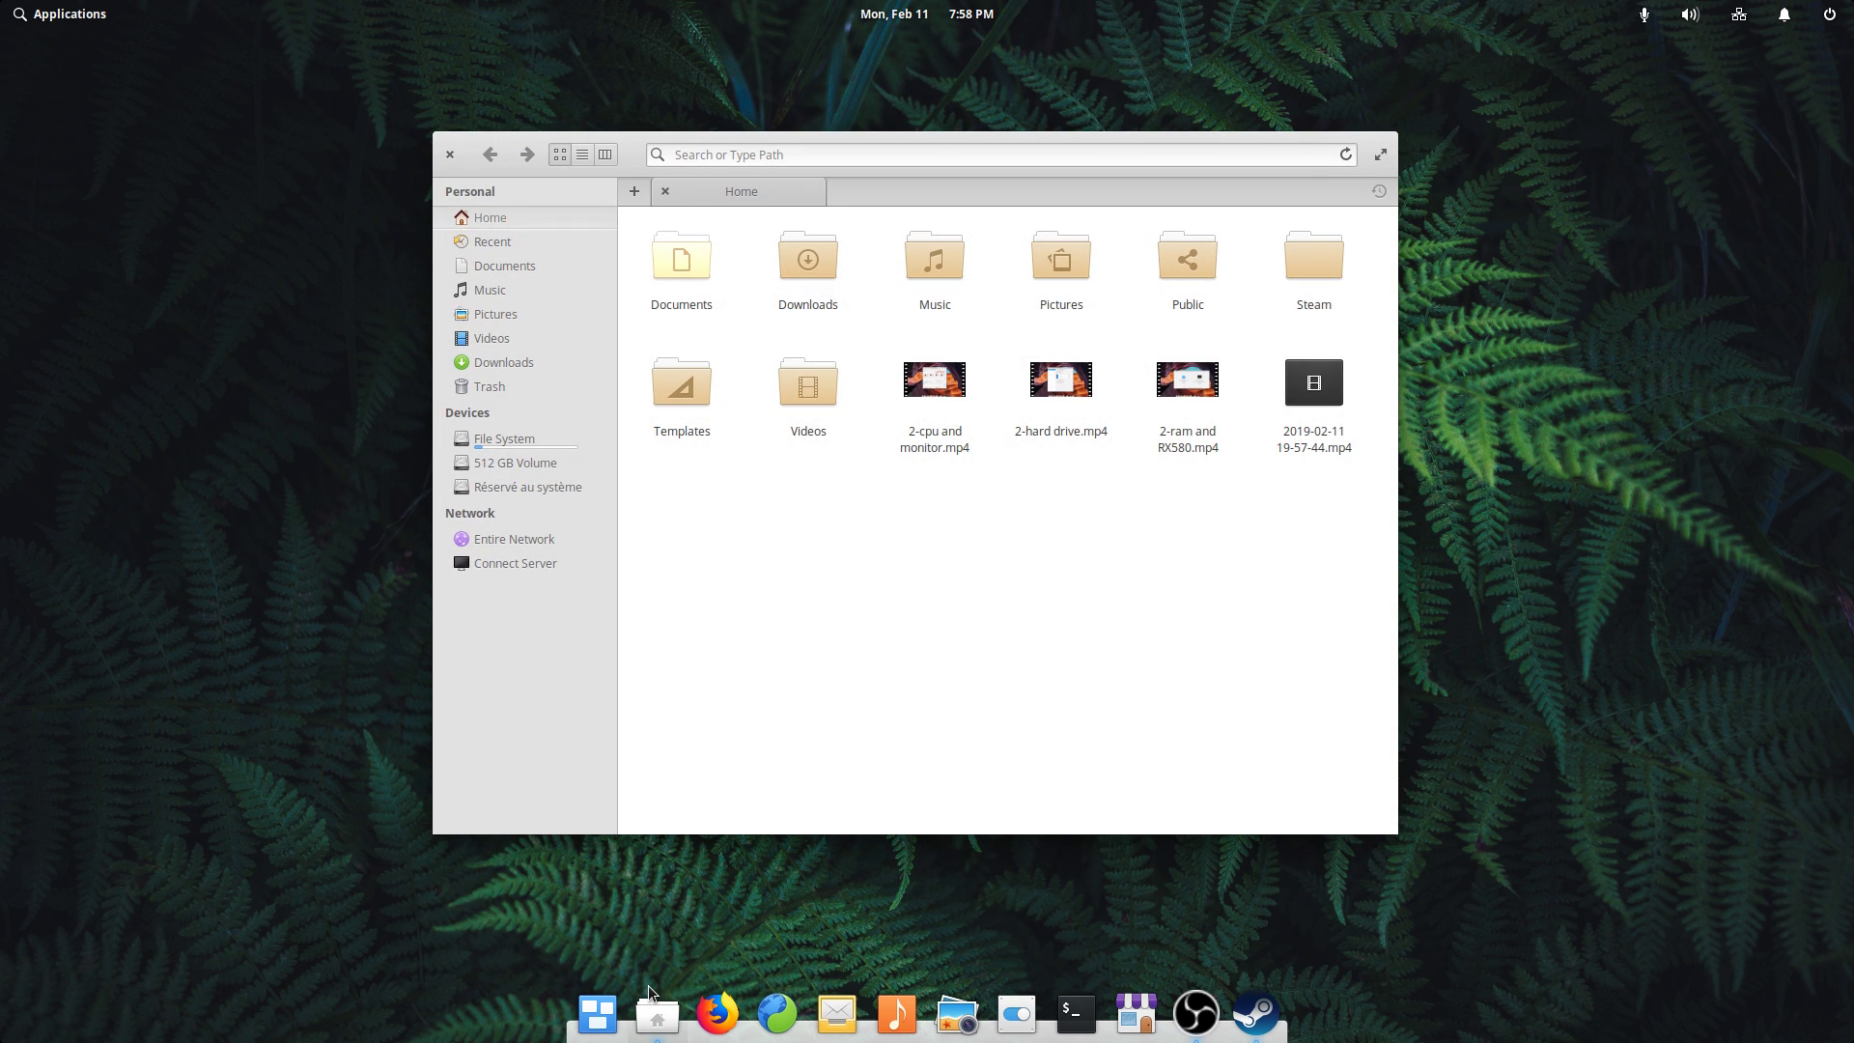
left_click(649, 992)
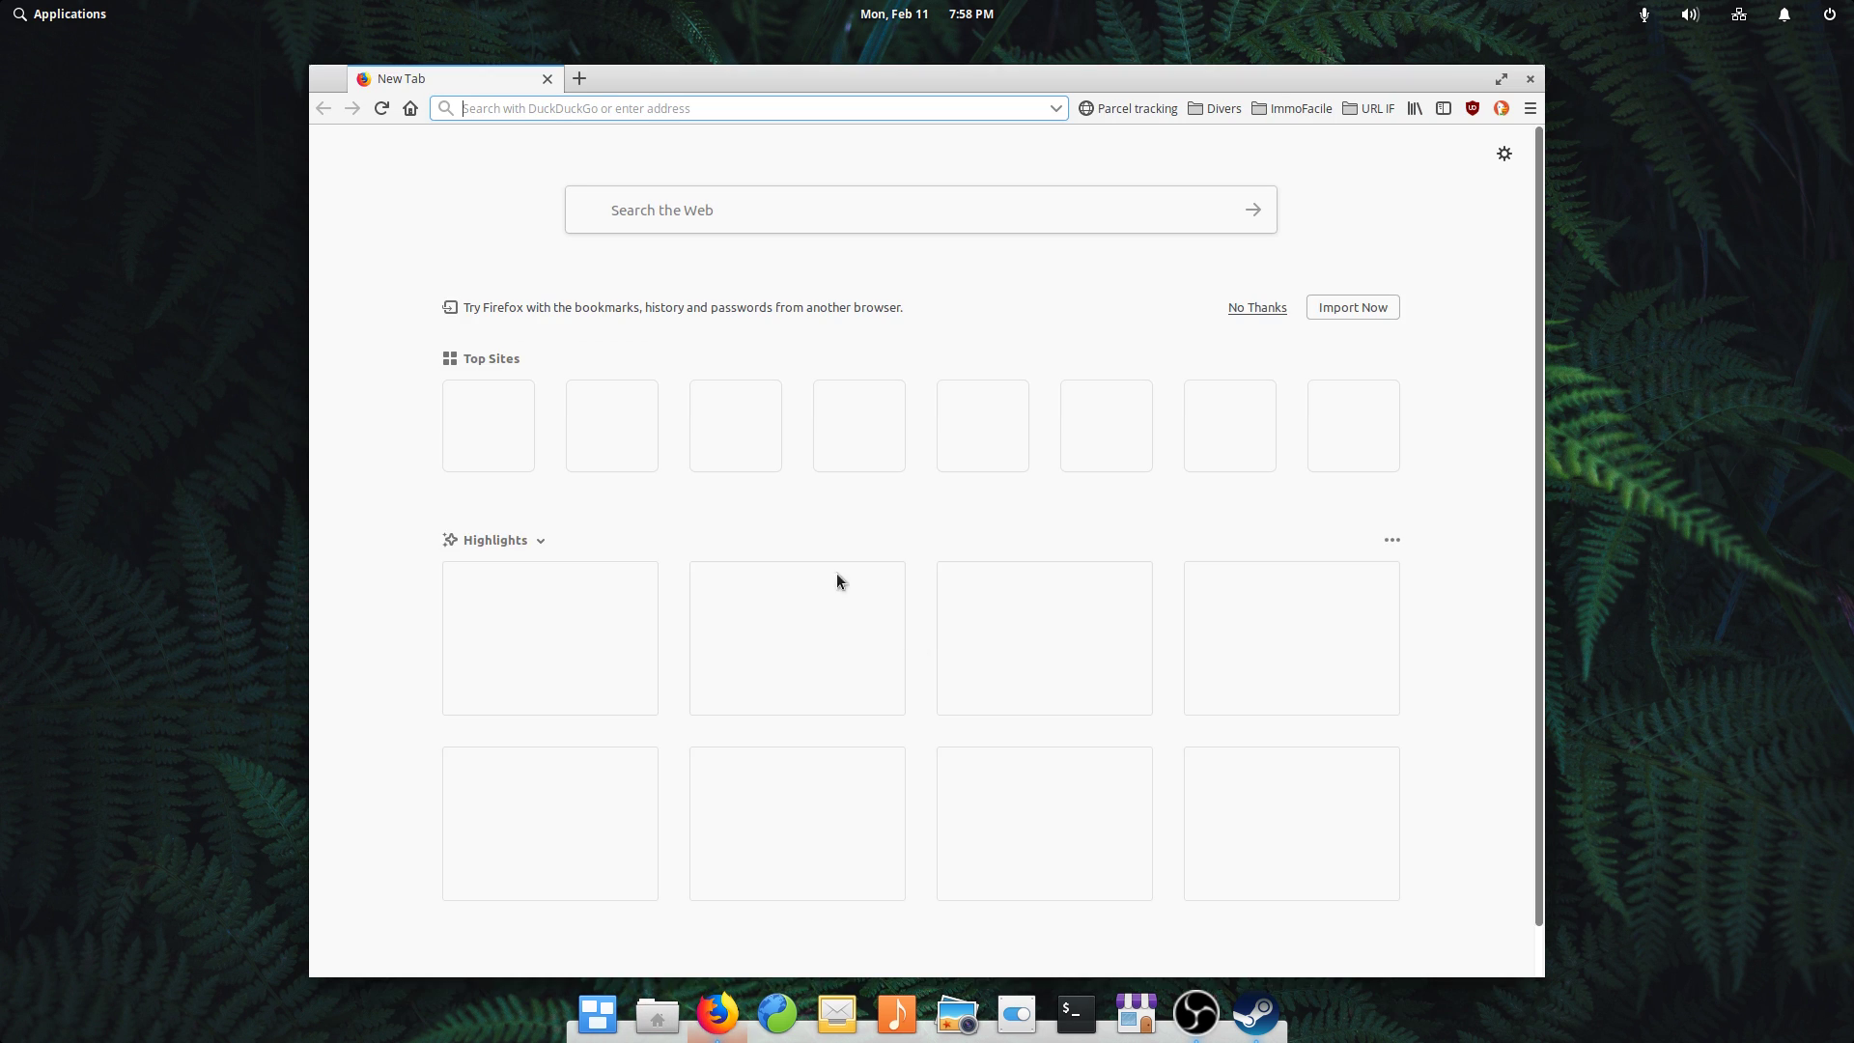
left_click(1531, 79)
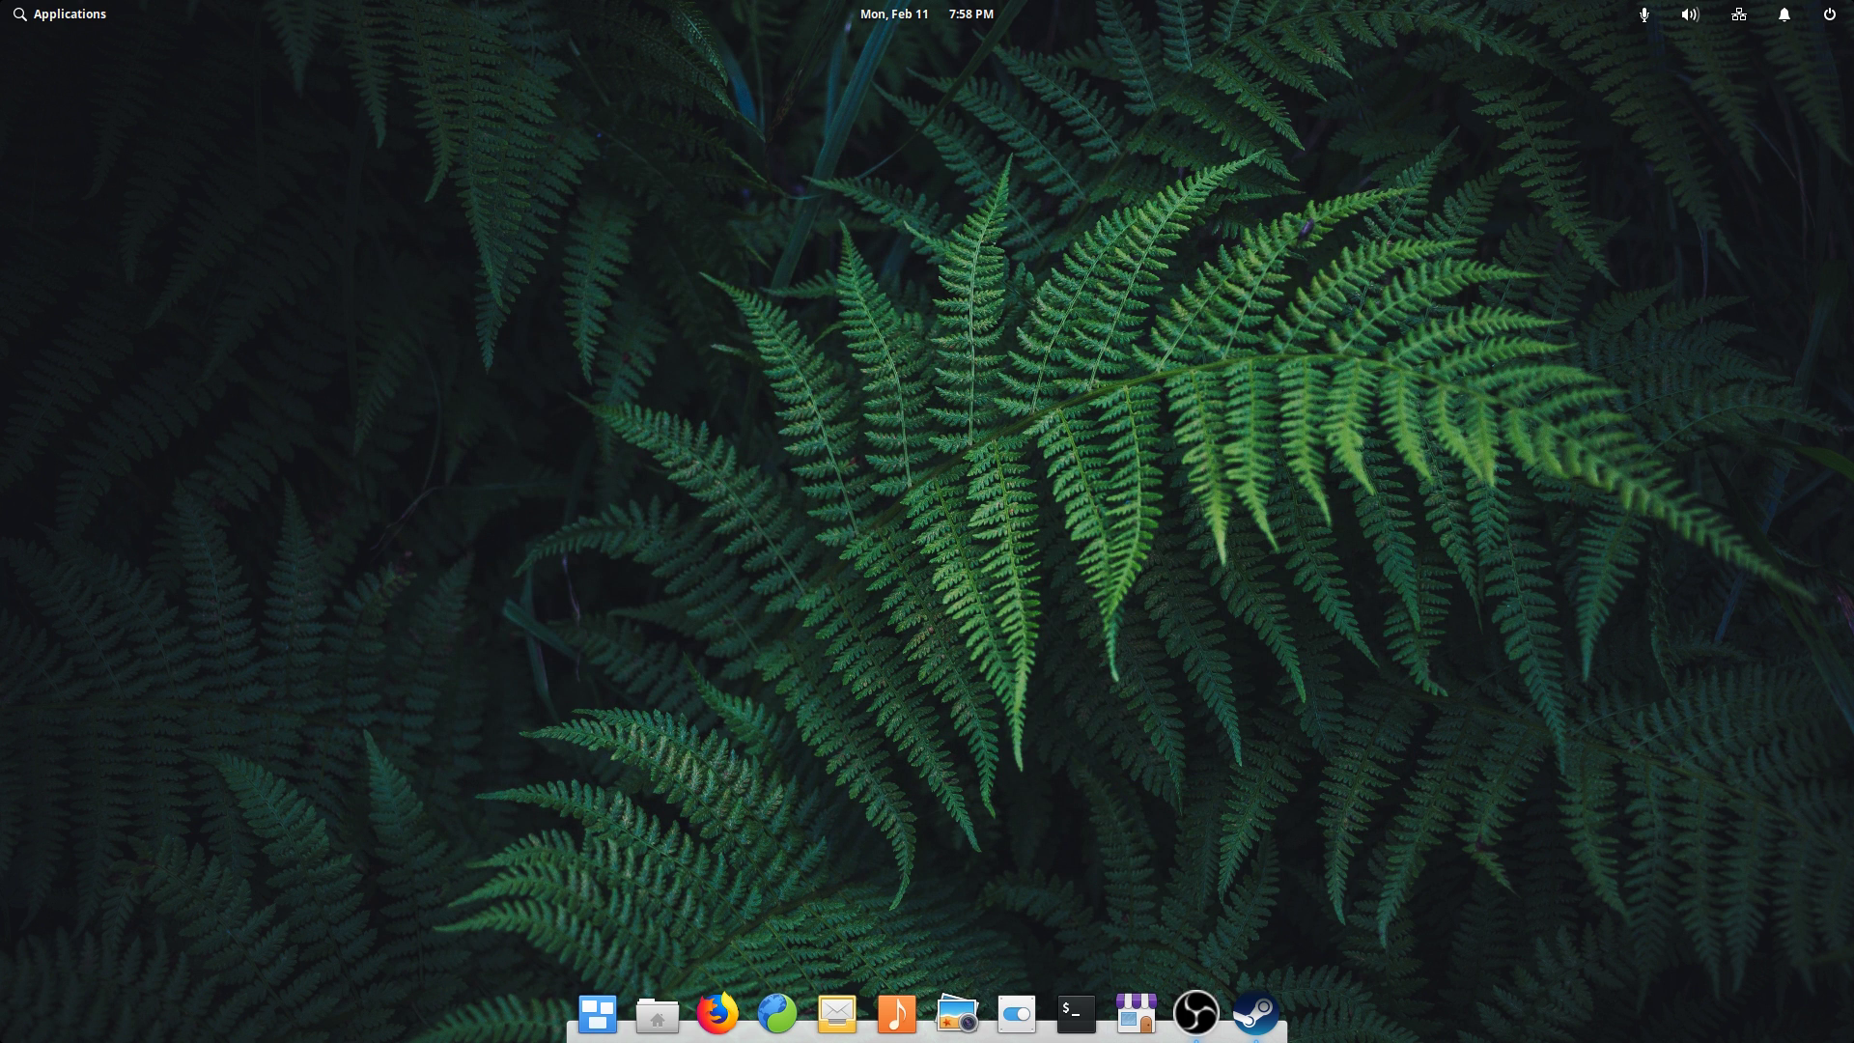
left_click(462, 192)
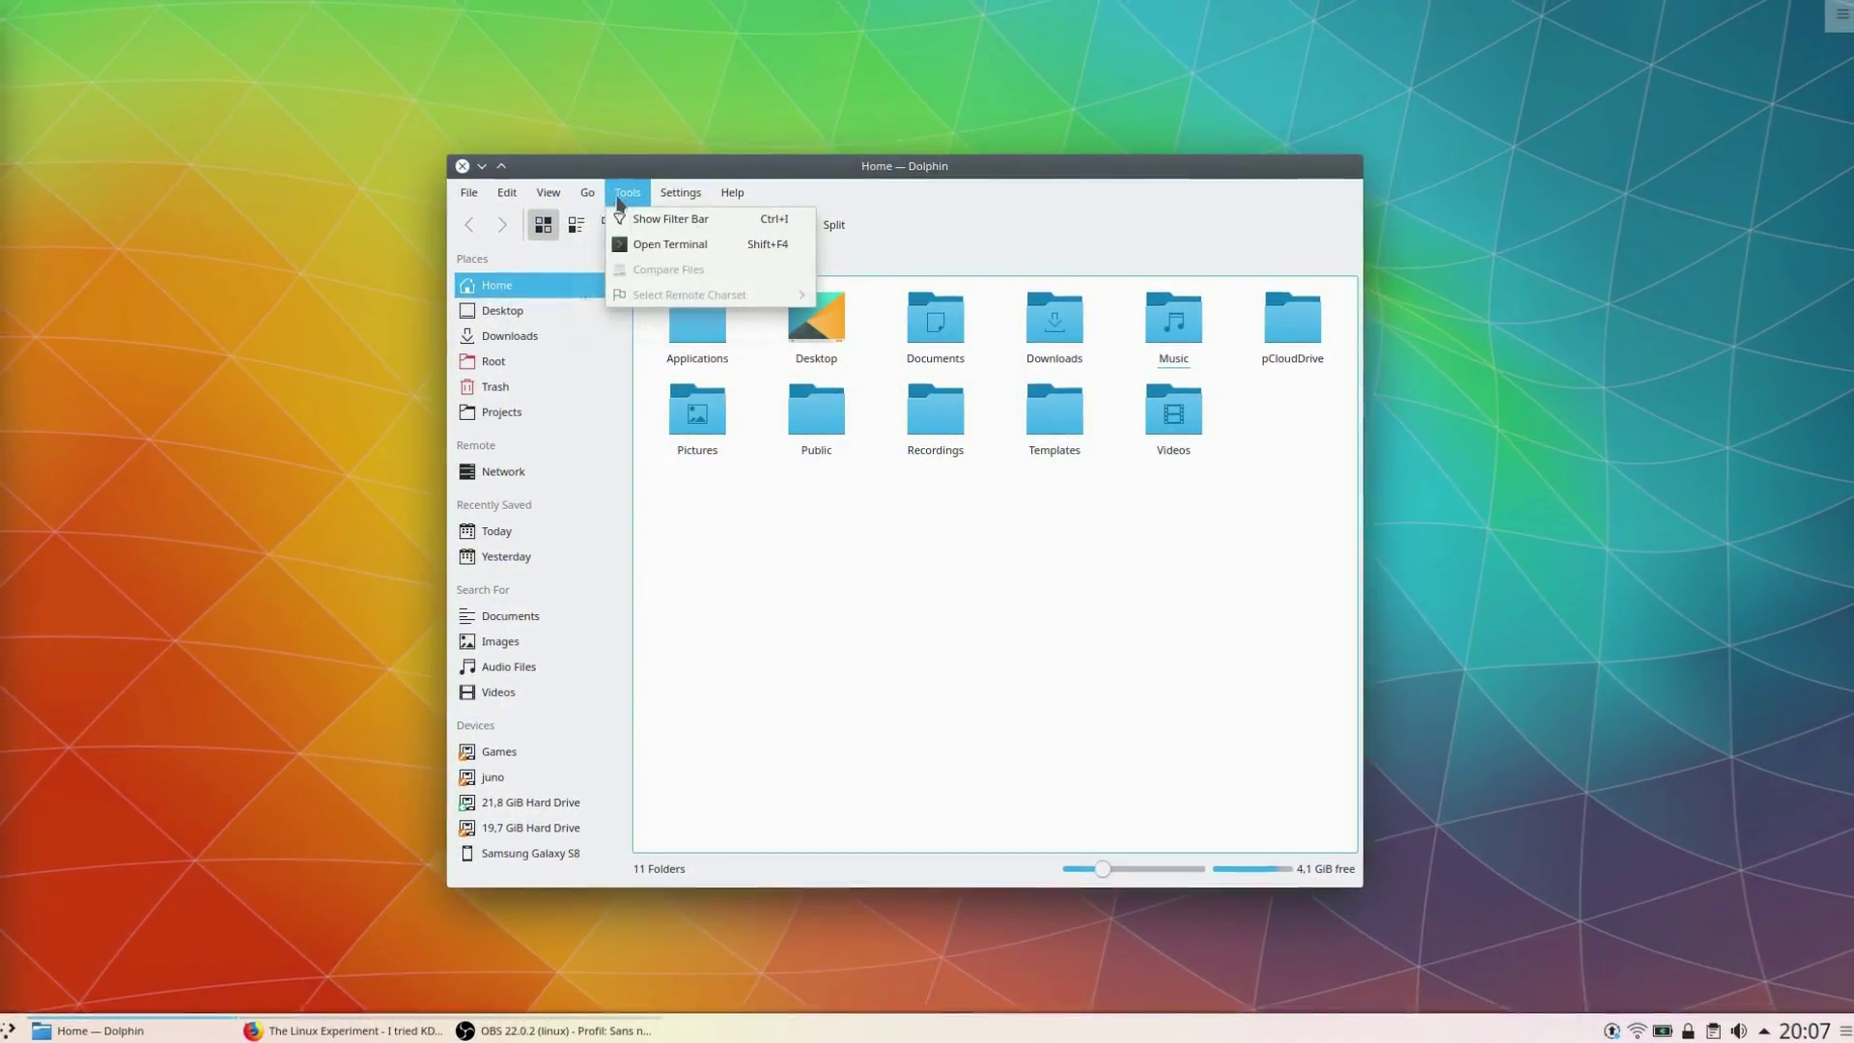
Show the Plasma launcher listing Web Browser, System Settings, File Manager and Software Center
mouse_move(674, 199)
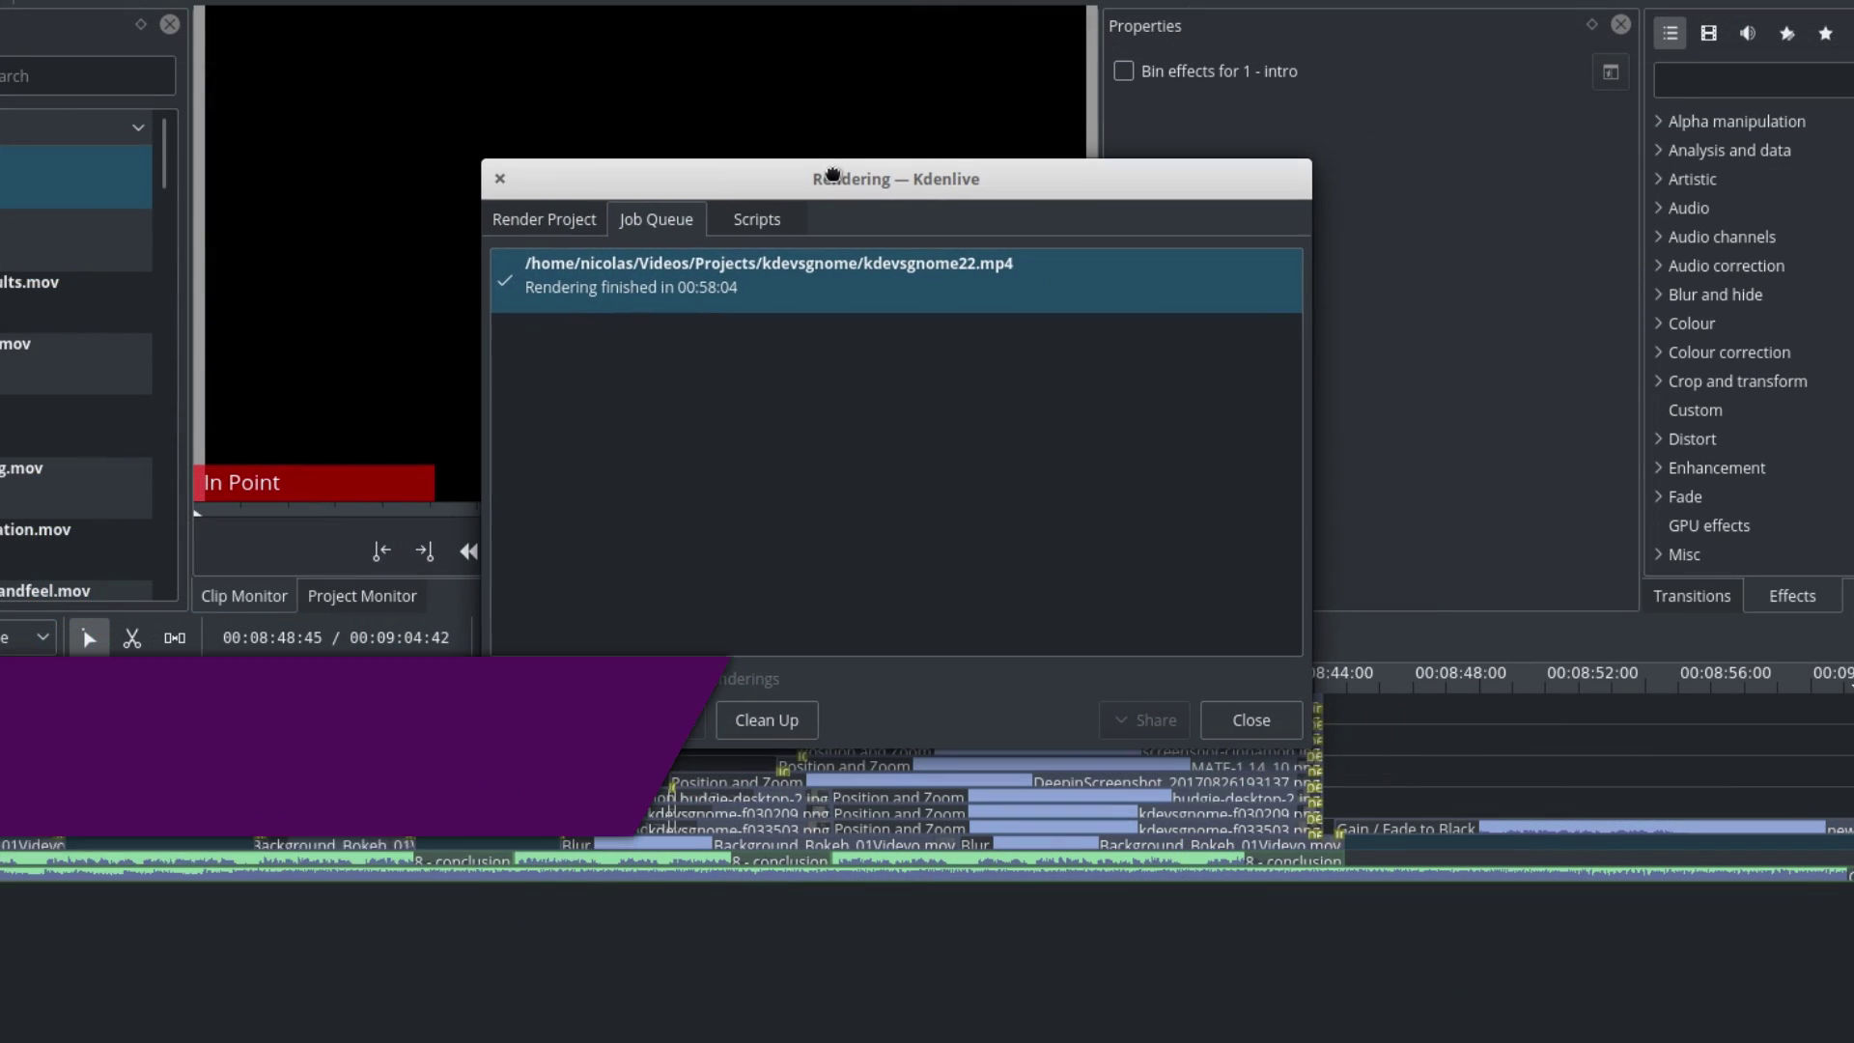
Review Kdenlive's render settings and the Job Queue showing kdevsgnome22.mp4 finished in 00:52:07
left_click_drag(832, 175, 833, 180)
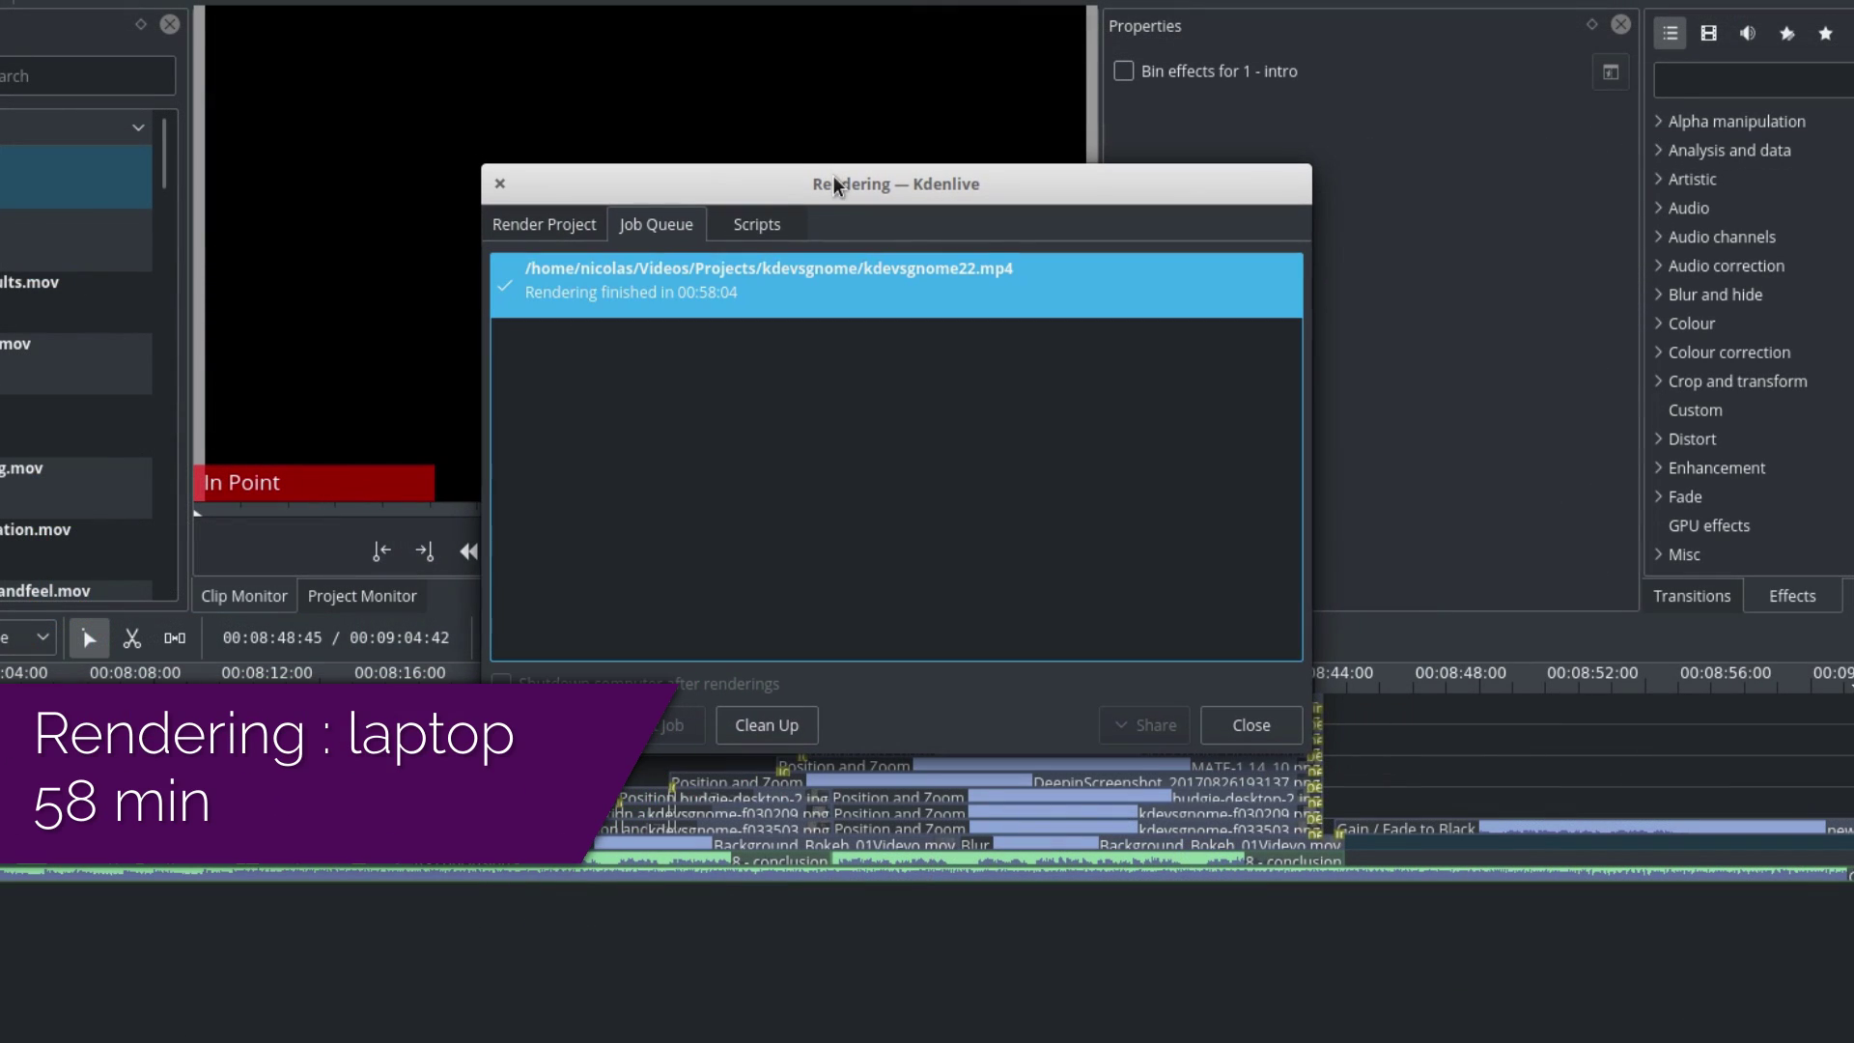
left_click(543, 226)
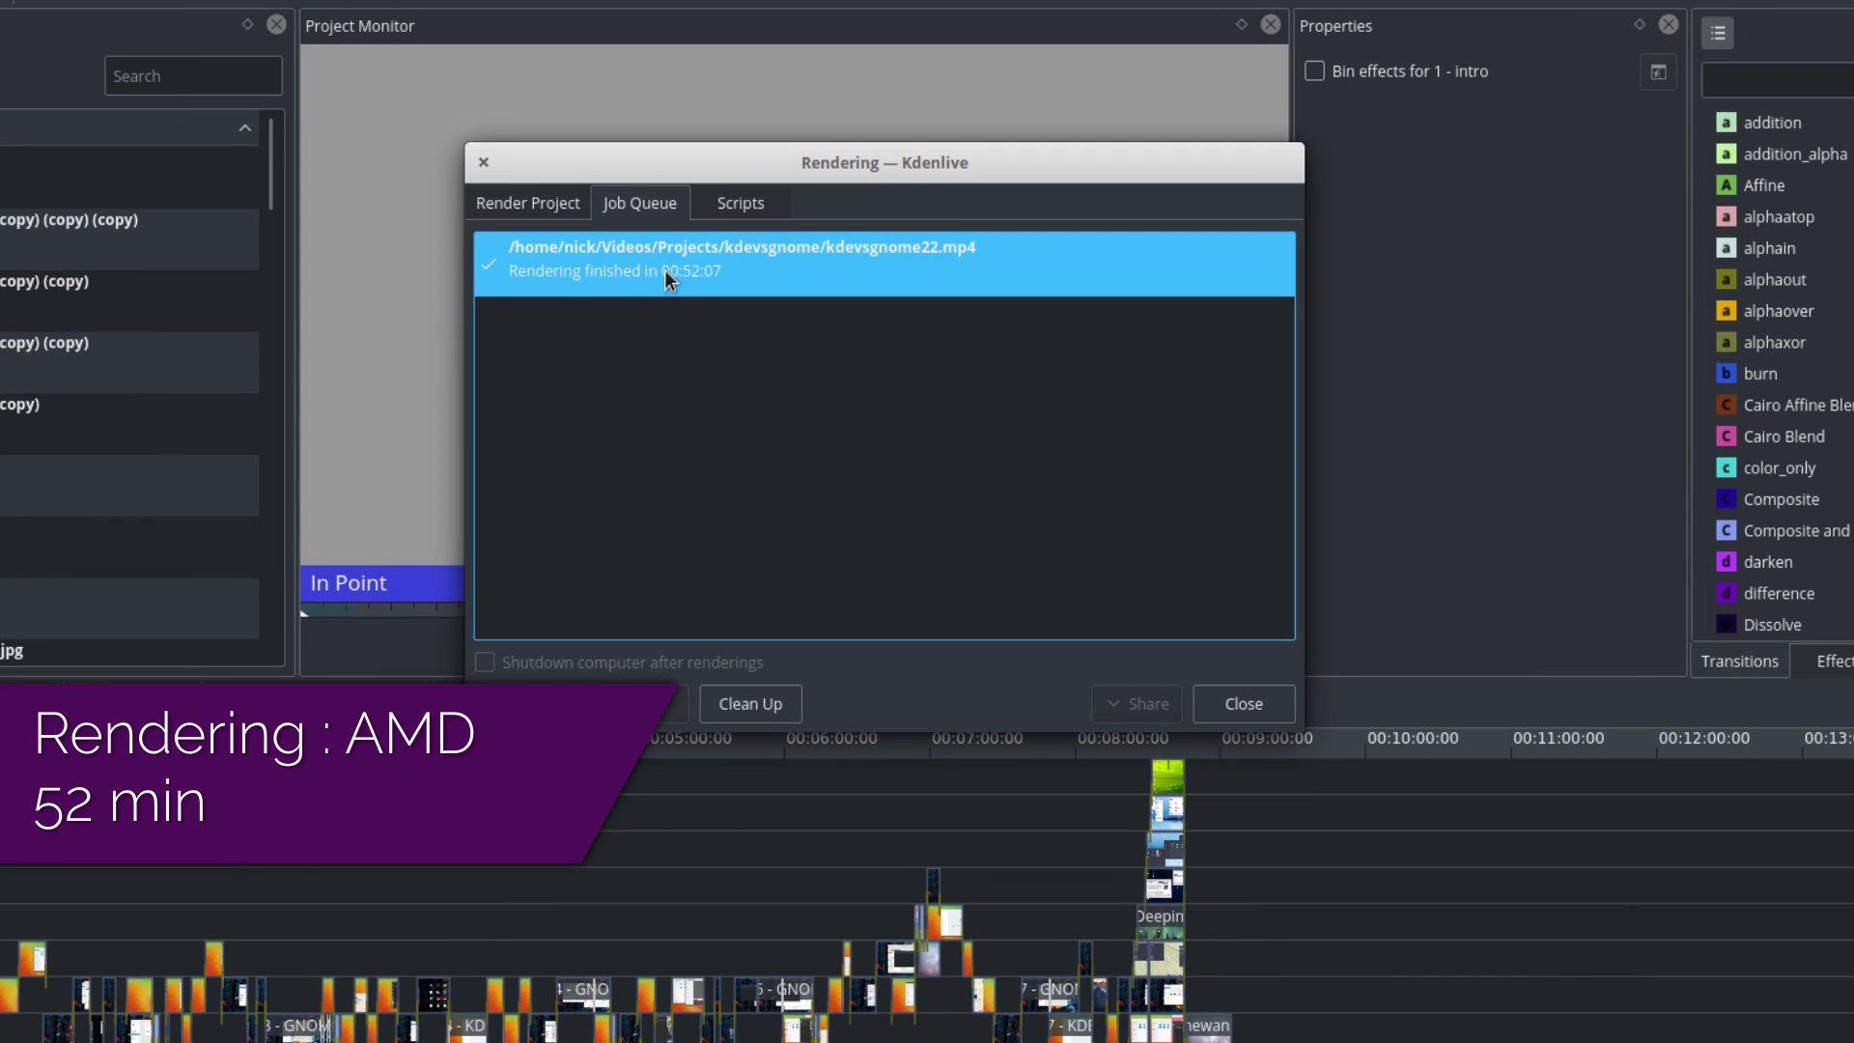
left_click(548, 204)
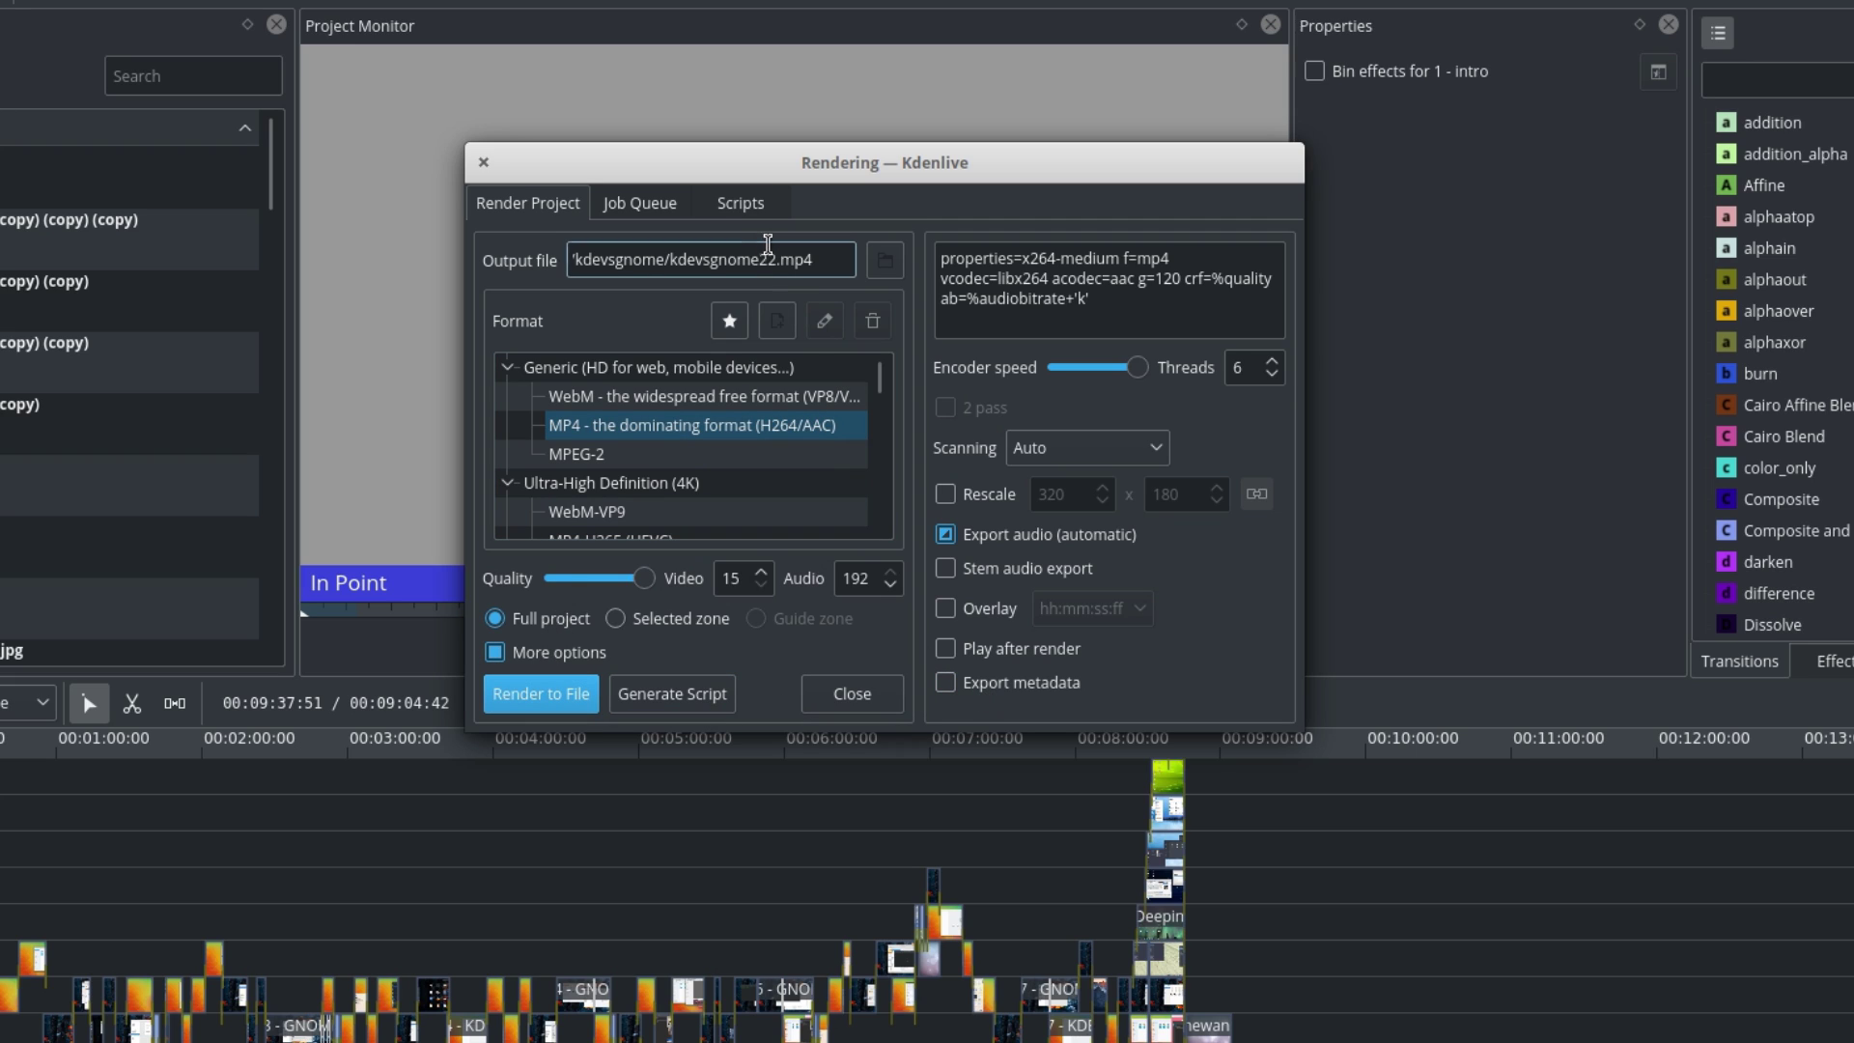
left_click(638, 204)
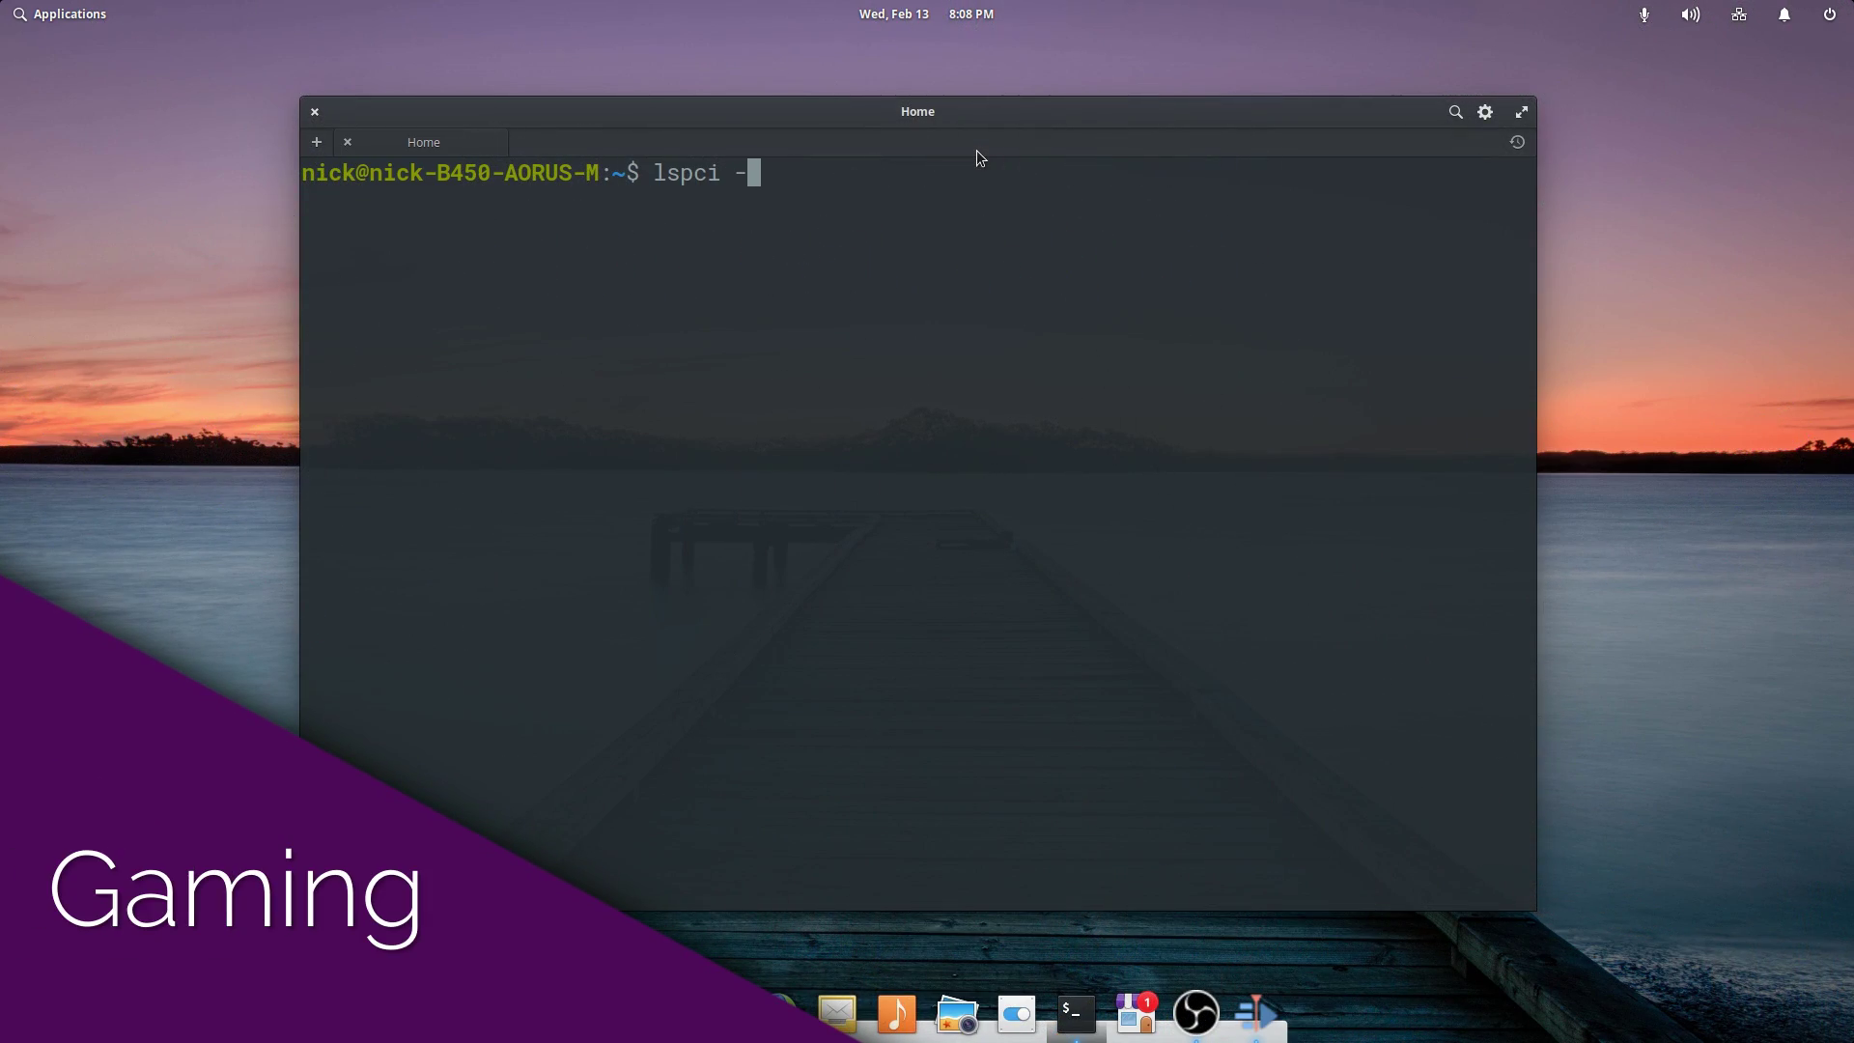
Run lspci -k and select the VGA controller entry with its kernel driver
key("Return")
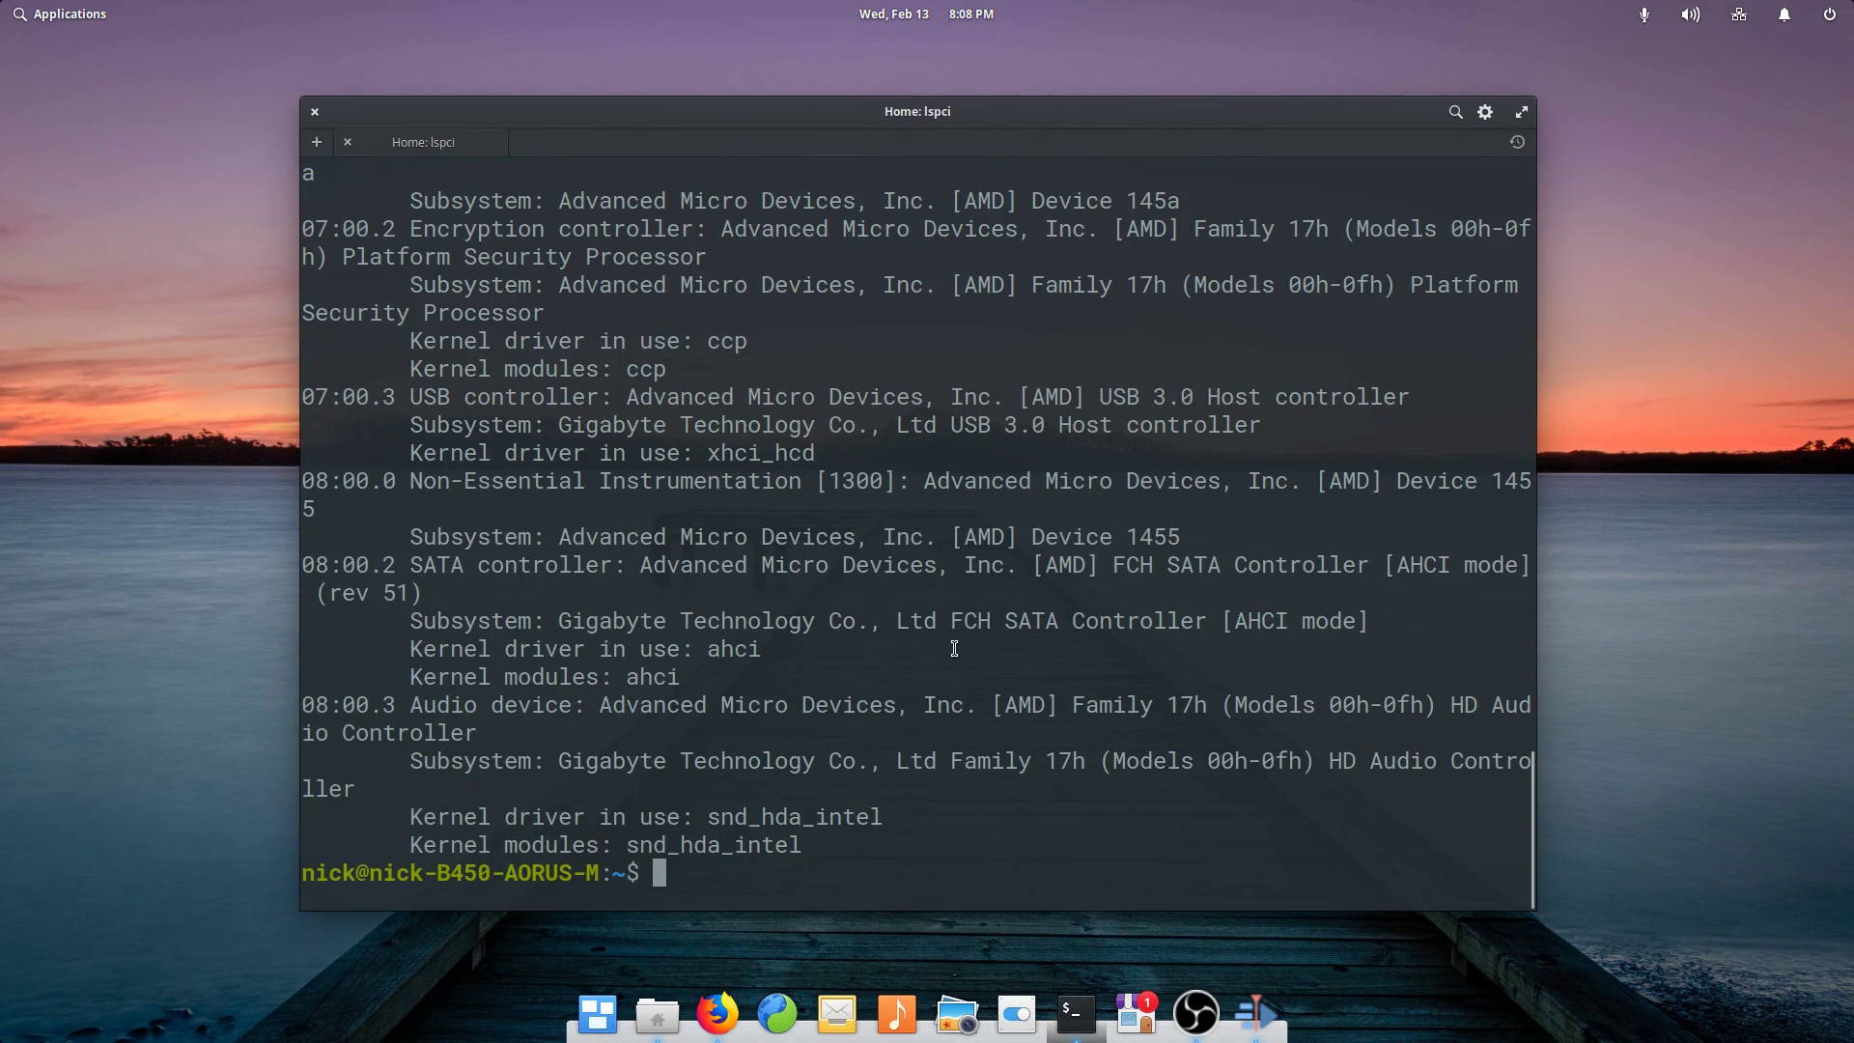
scroll(953, 648, "up", 3)
scroll(947, 650, "up", 2)
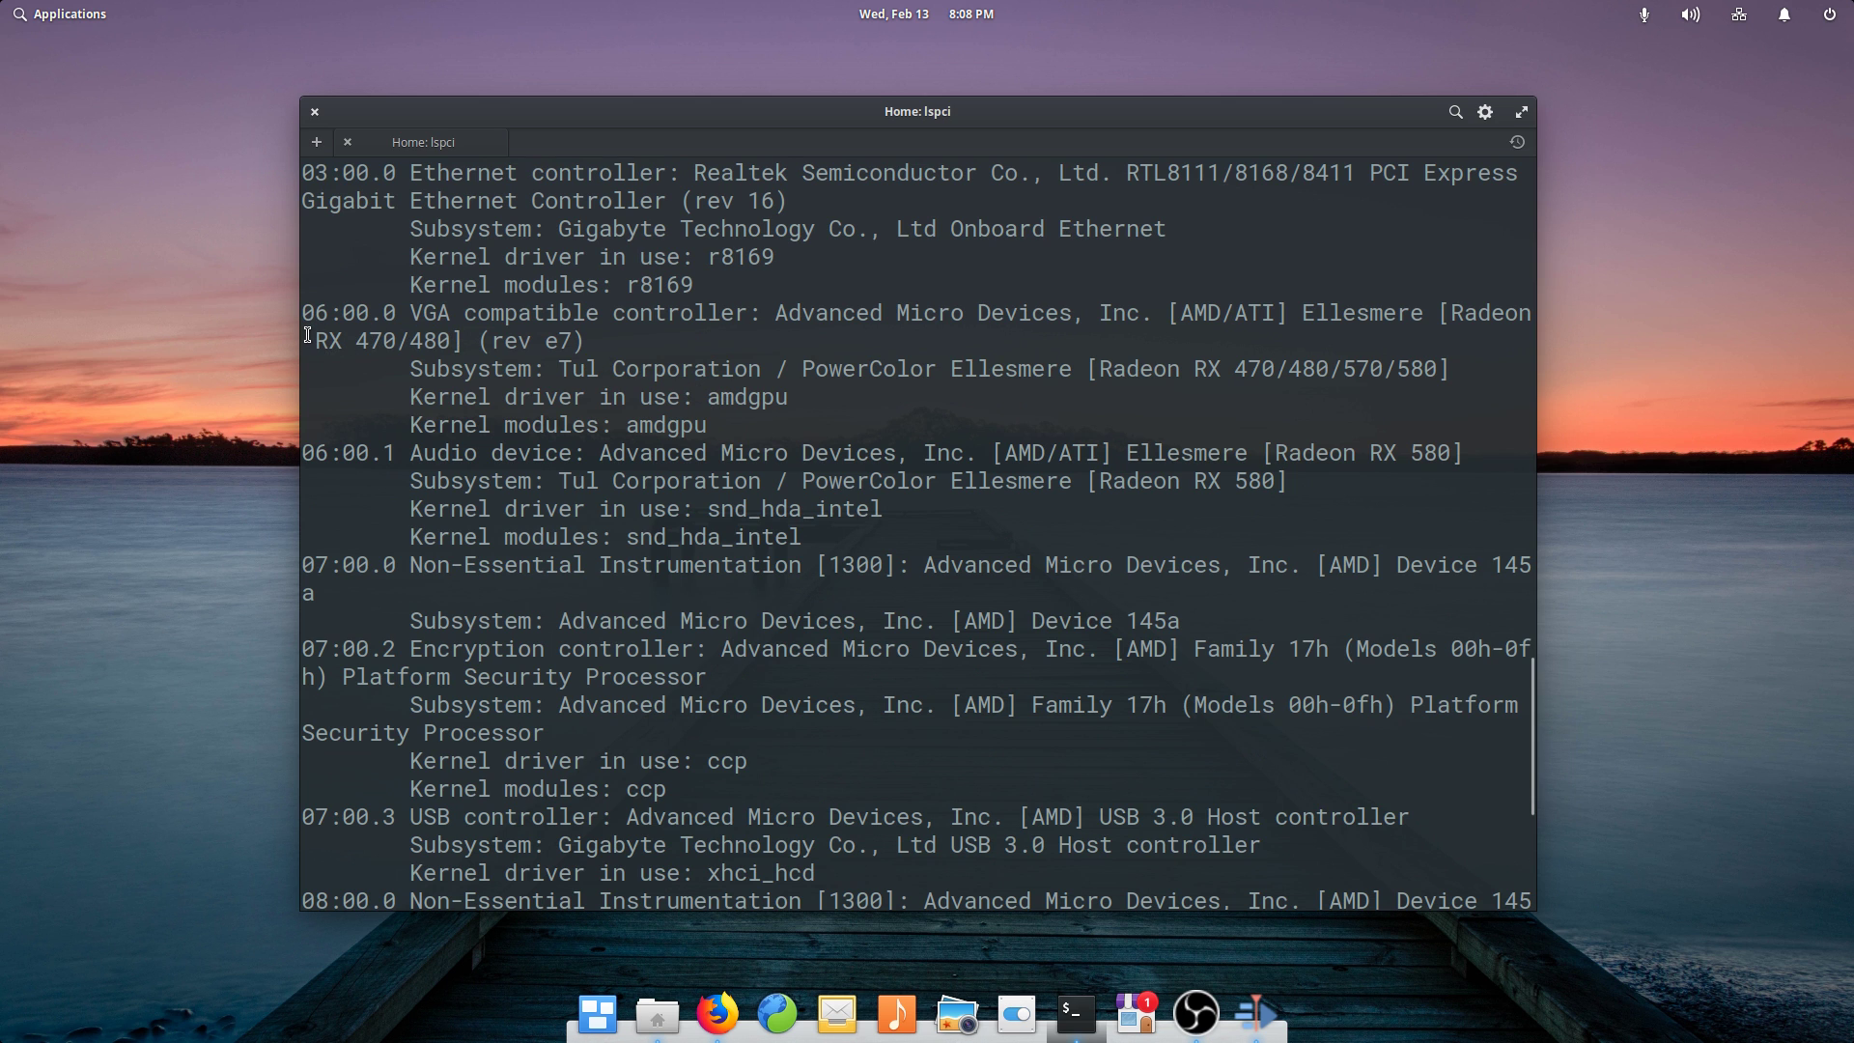
left_click_drag(478, 317, 585, 341)
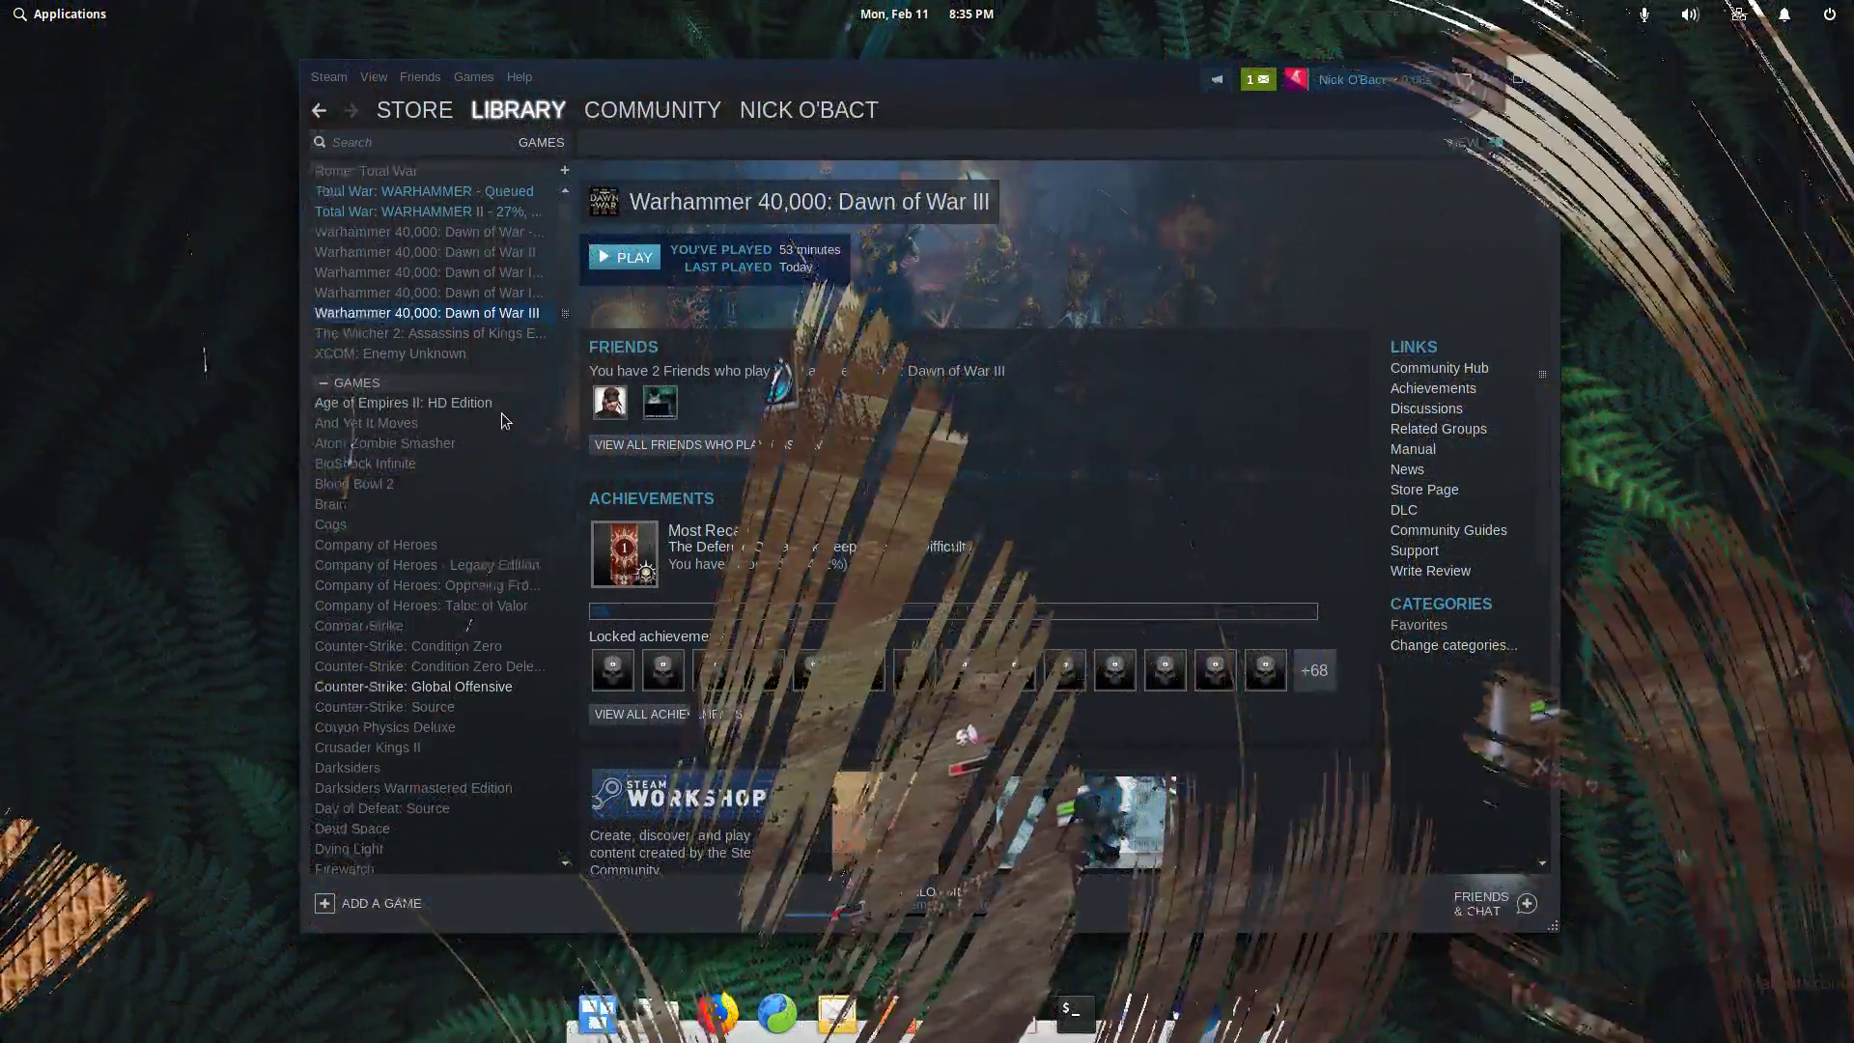
Start Warhammer: End Times - Vermintide from Steam using Run without Launcher
scroll(502, 422, "down", 20)
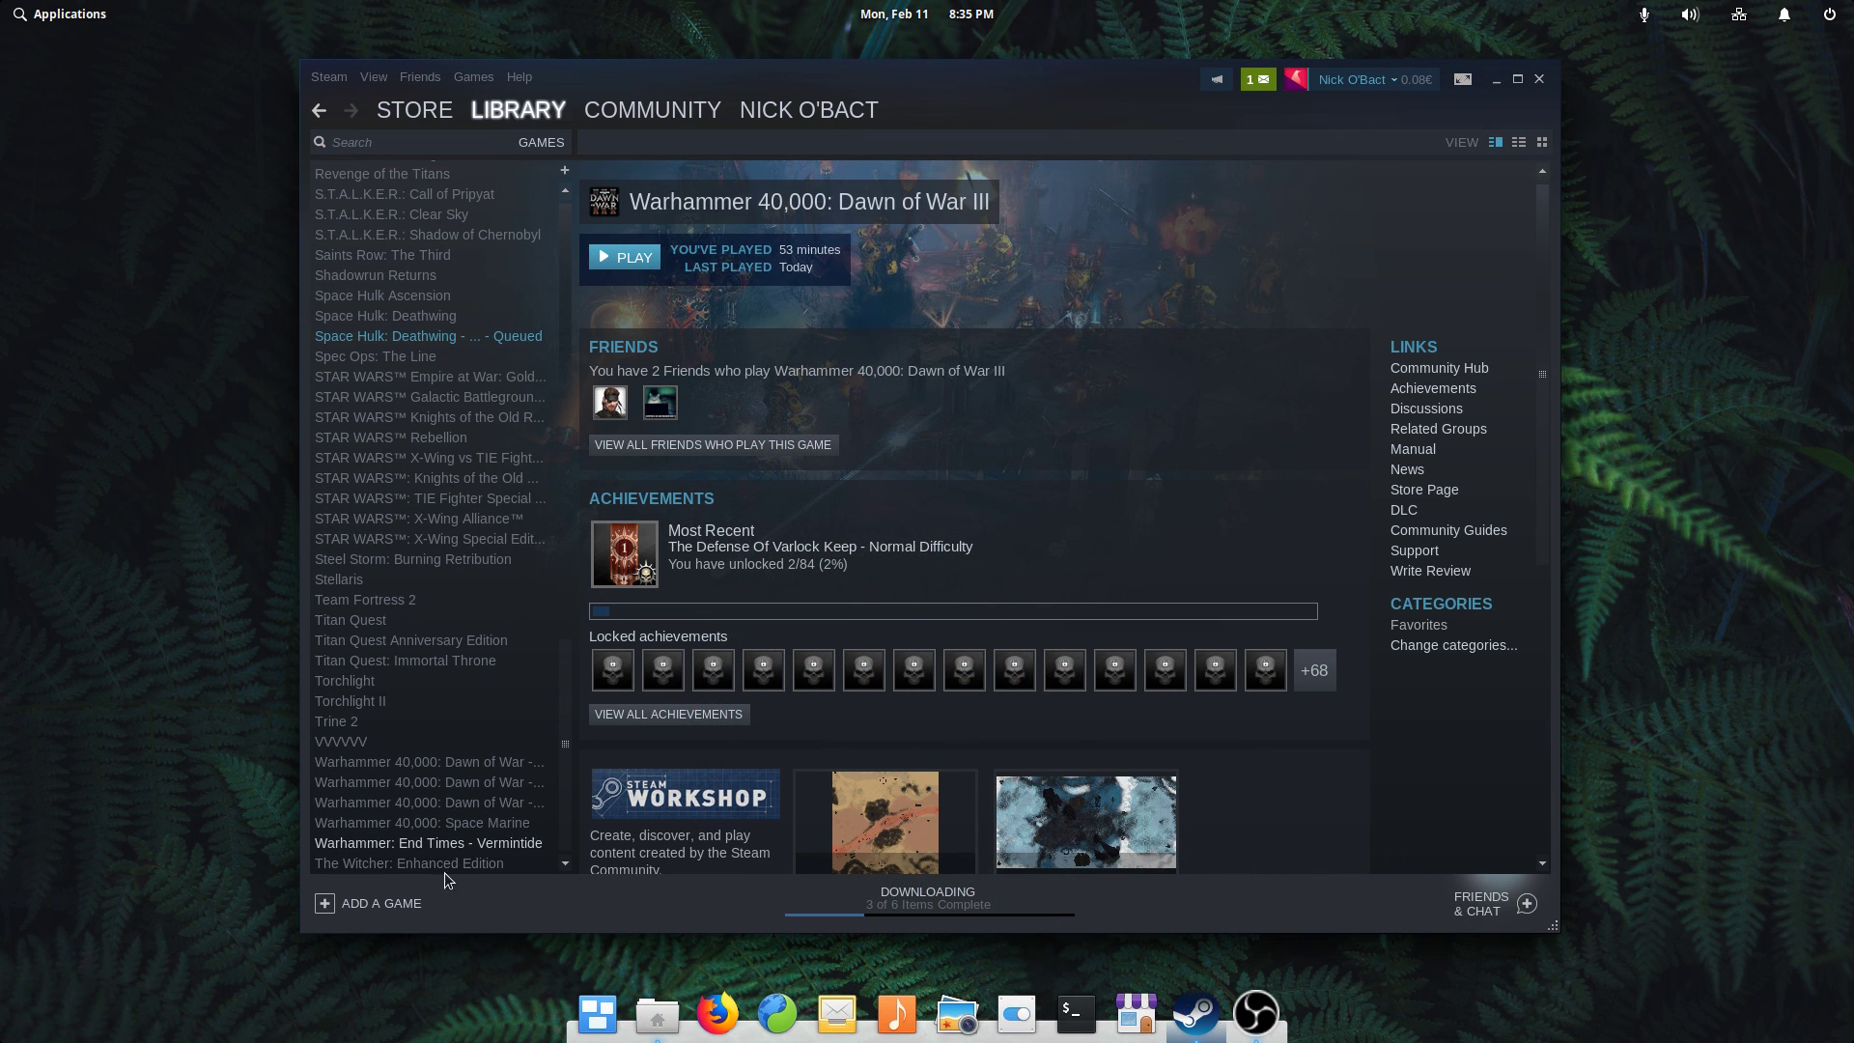
left_click(441, 844)
left_click(624, 257)
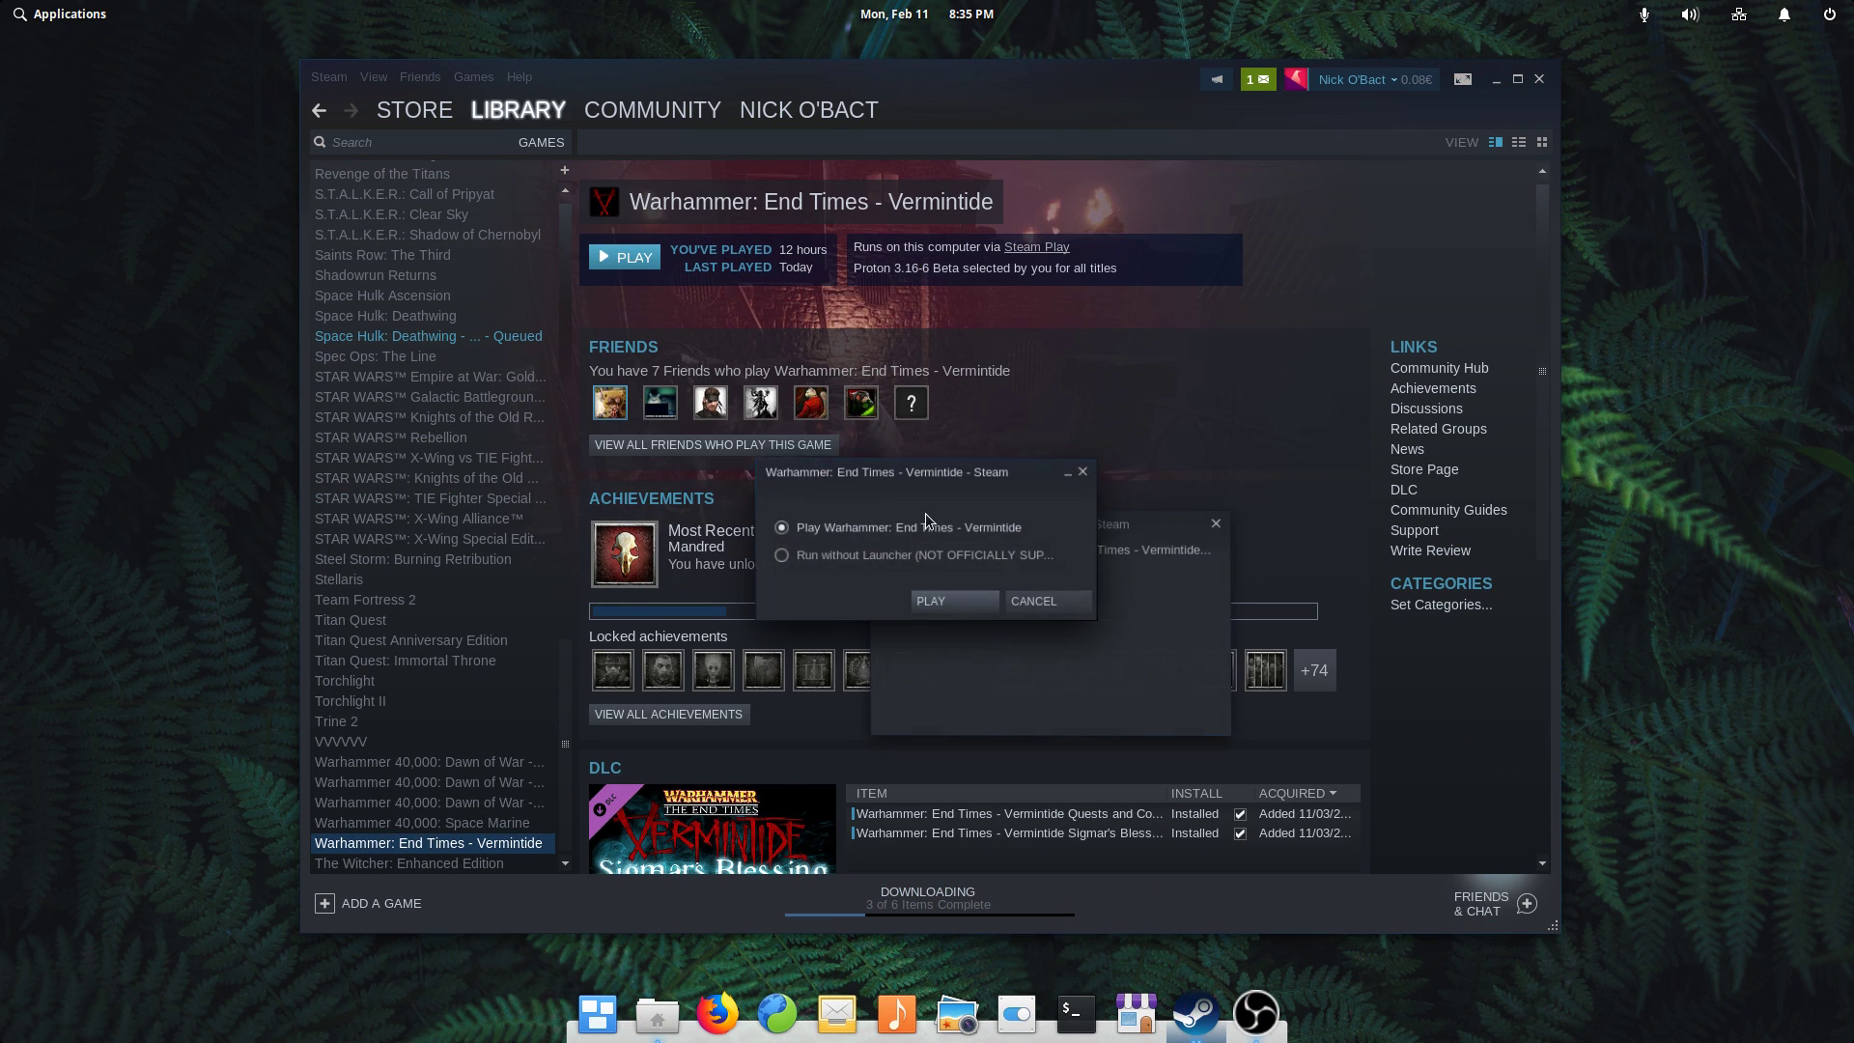
left_click(922, 556)
left_click(971, 602)
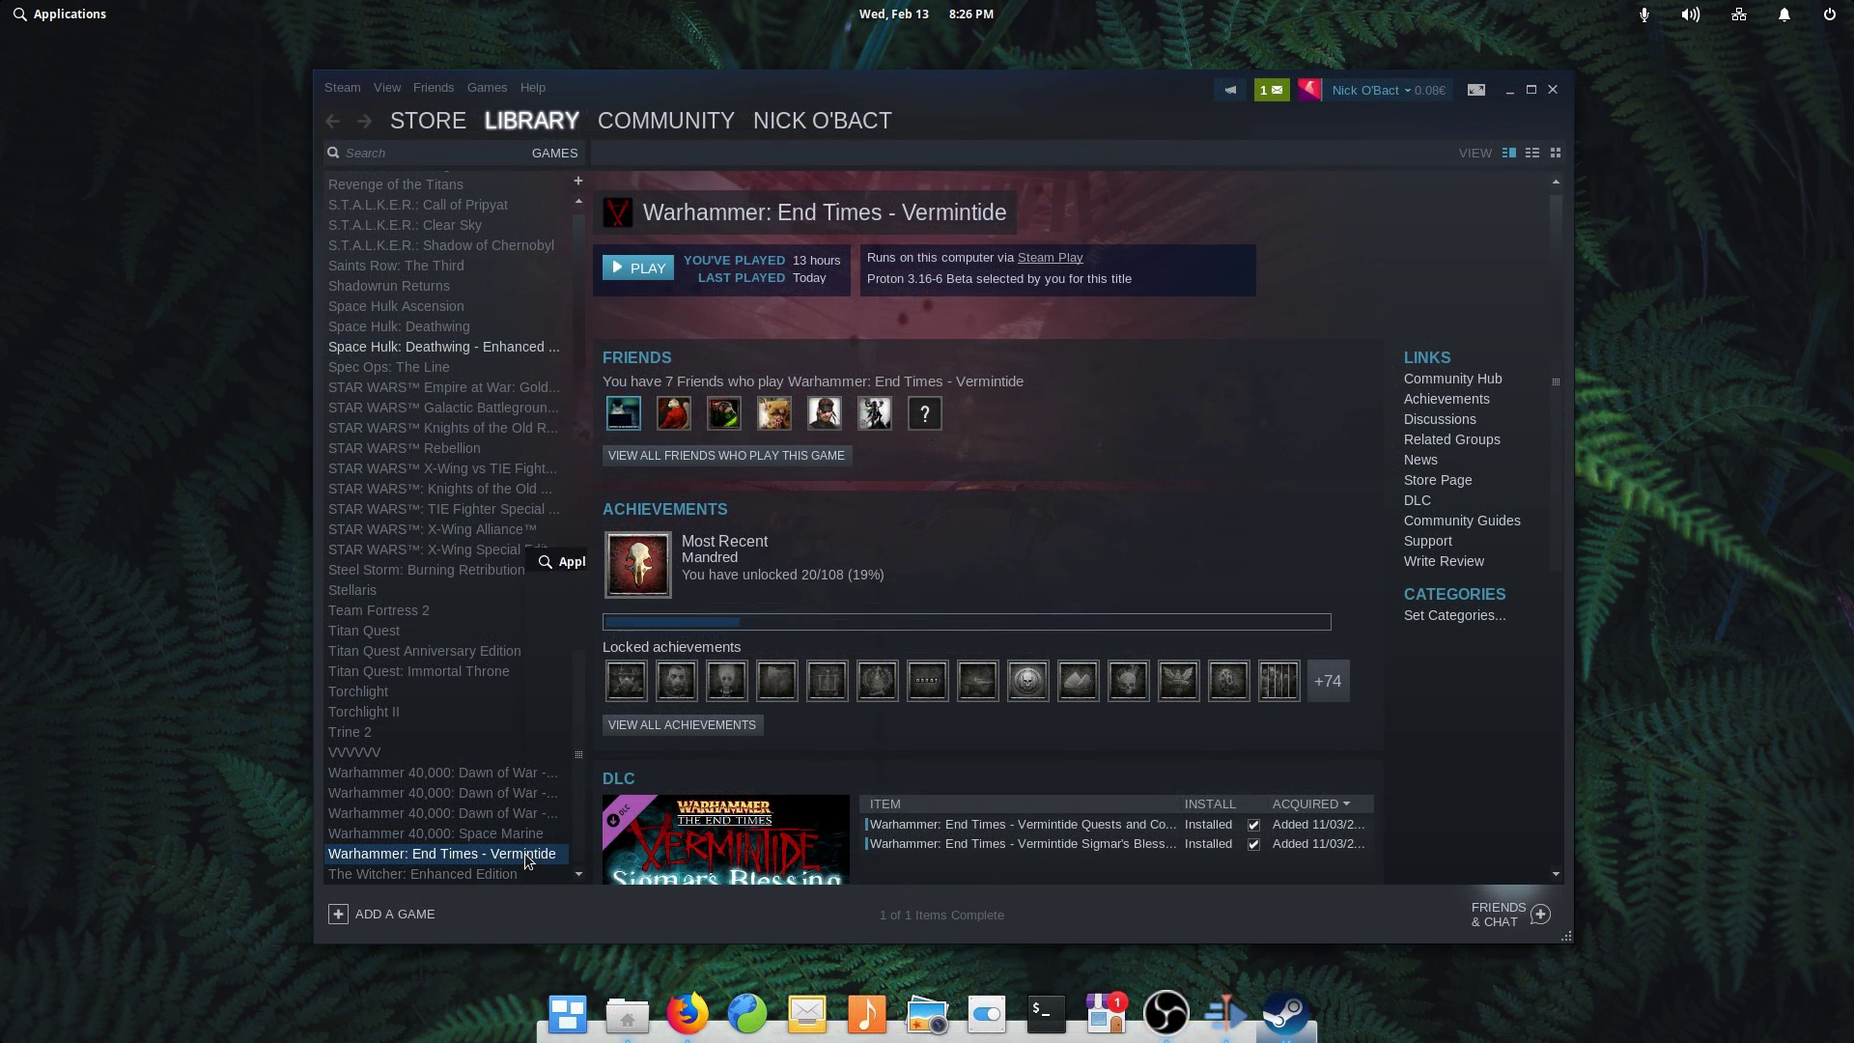
Open Vermintide's Properties and its Set Launch Options dialog
right_click(525, 854)
left_click(570, 842)
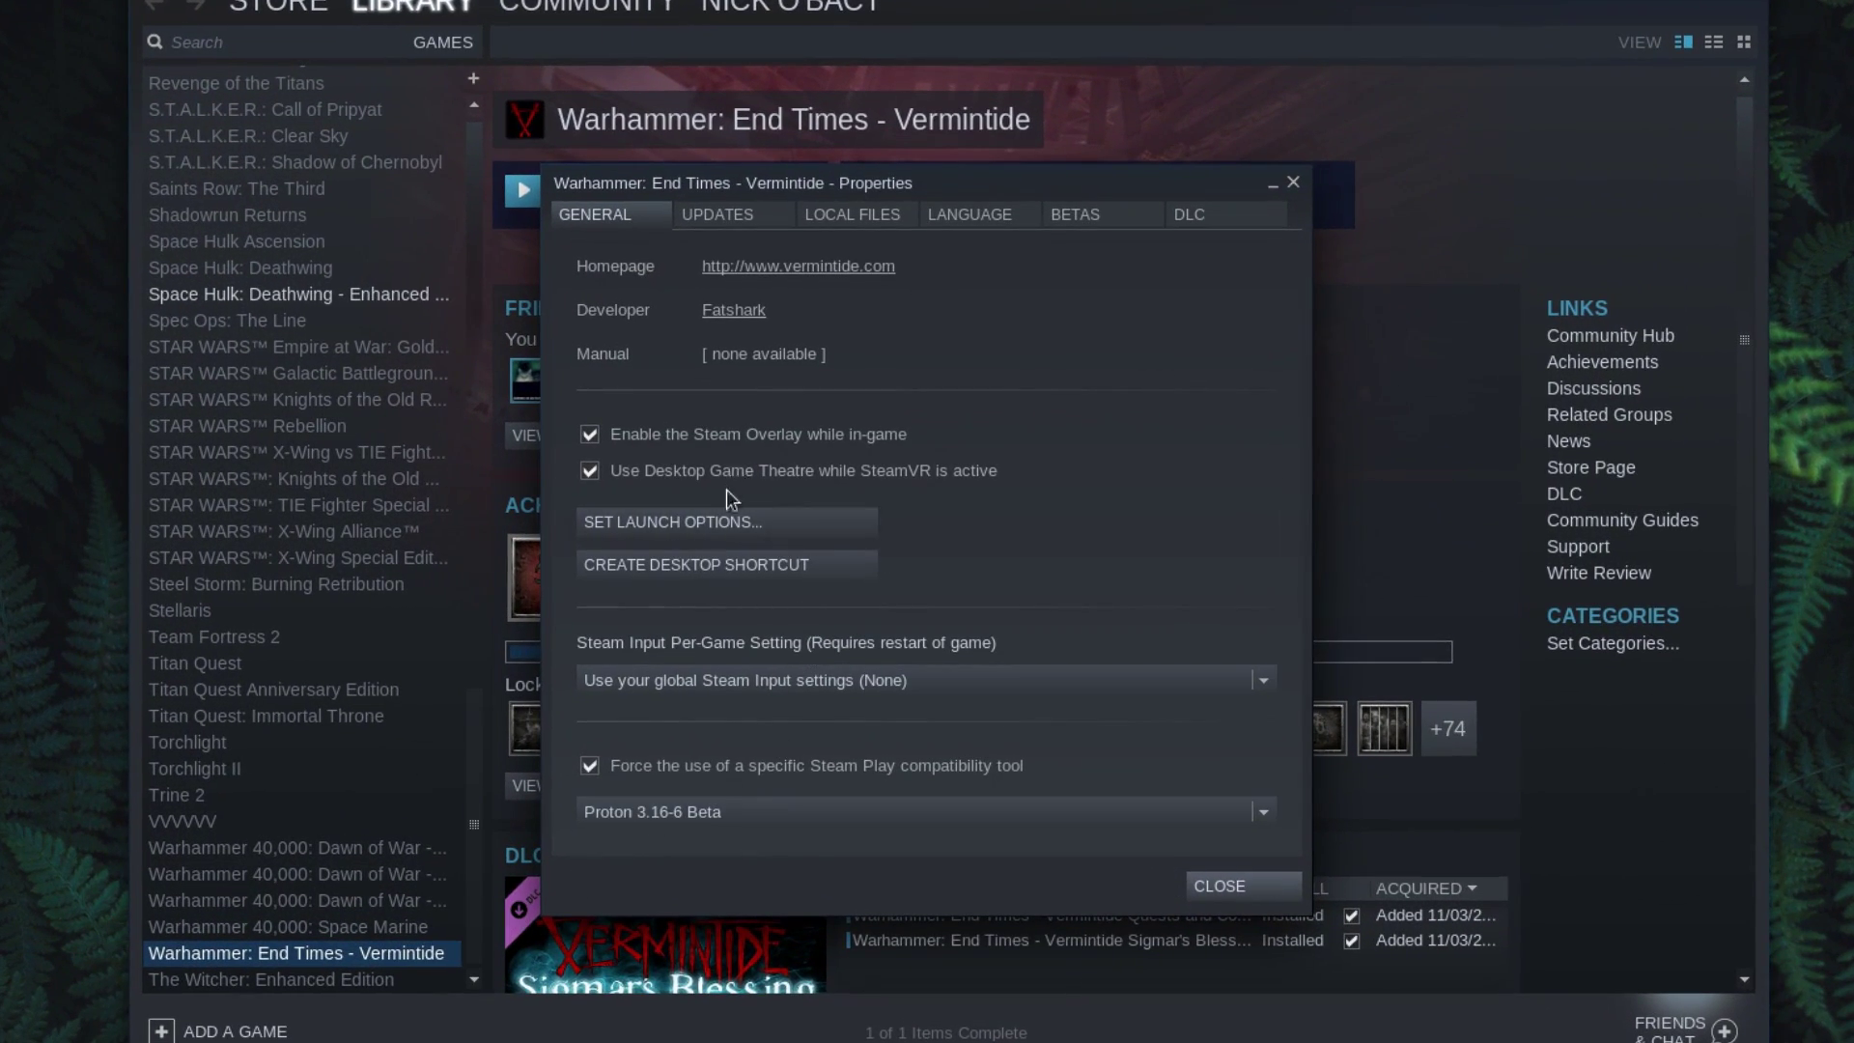
left_click(722, 521)
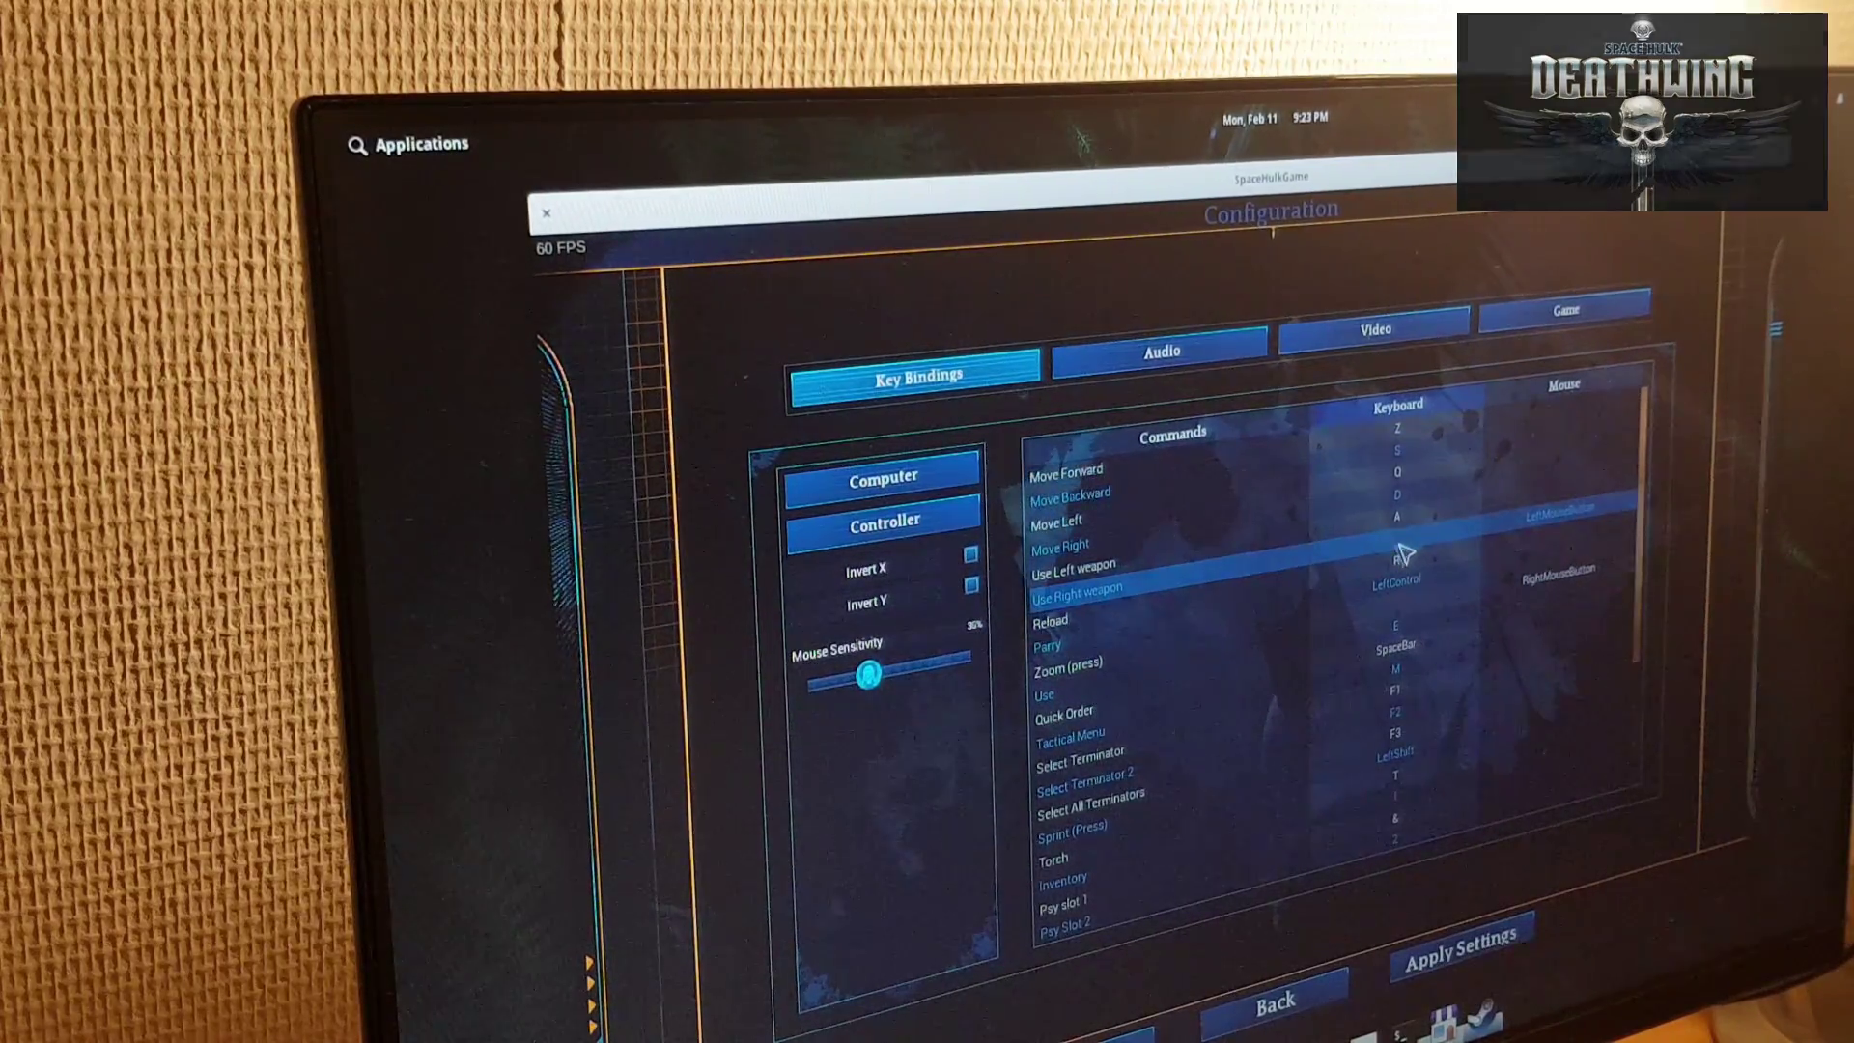
Switch Space Hulk: Deathwing's Video screen mode from No Borders to Windowed
left_click(1406, 329)
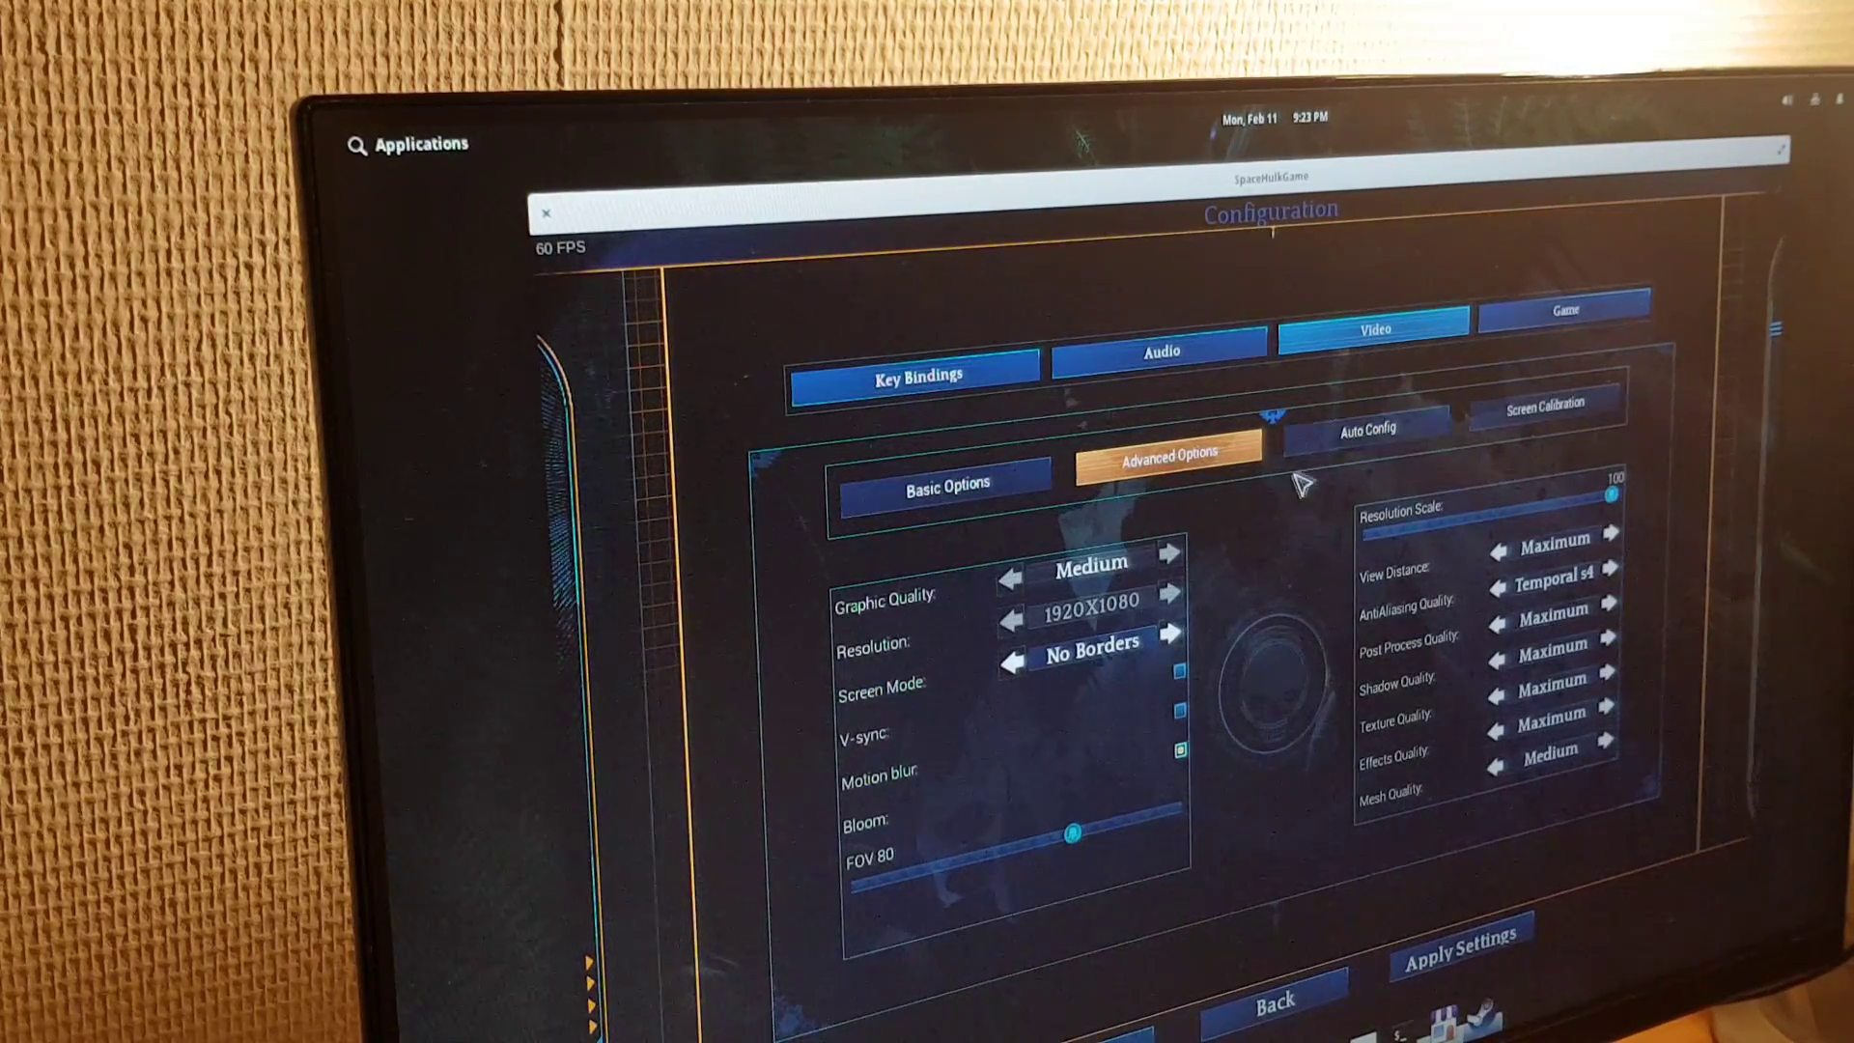
left_click(1172, 633)
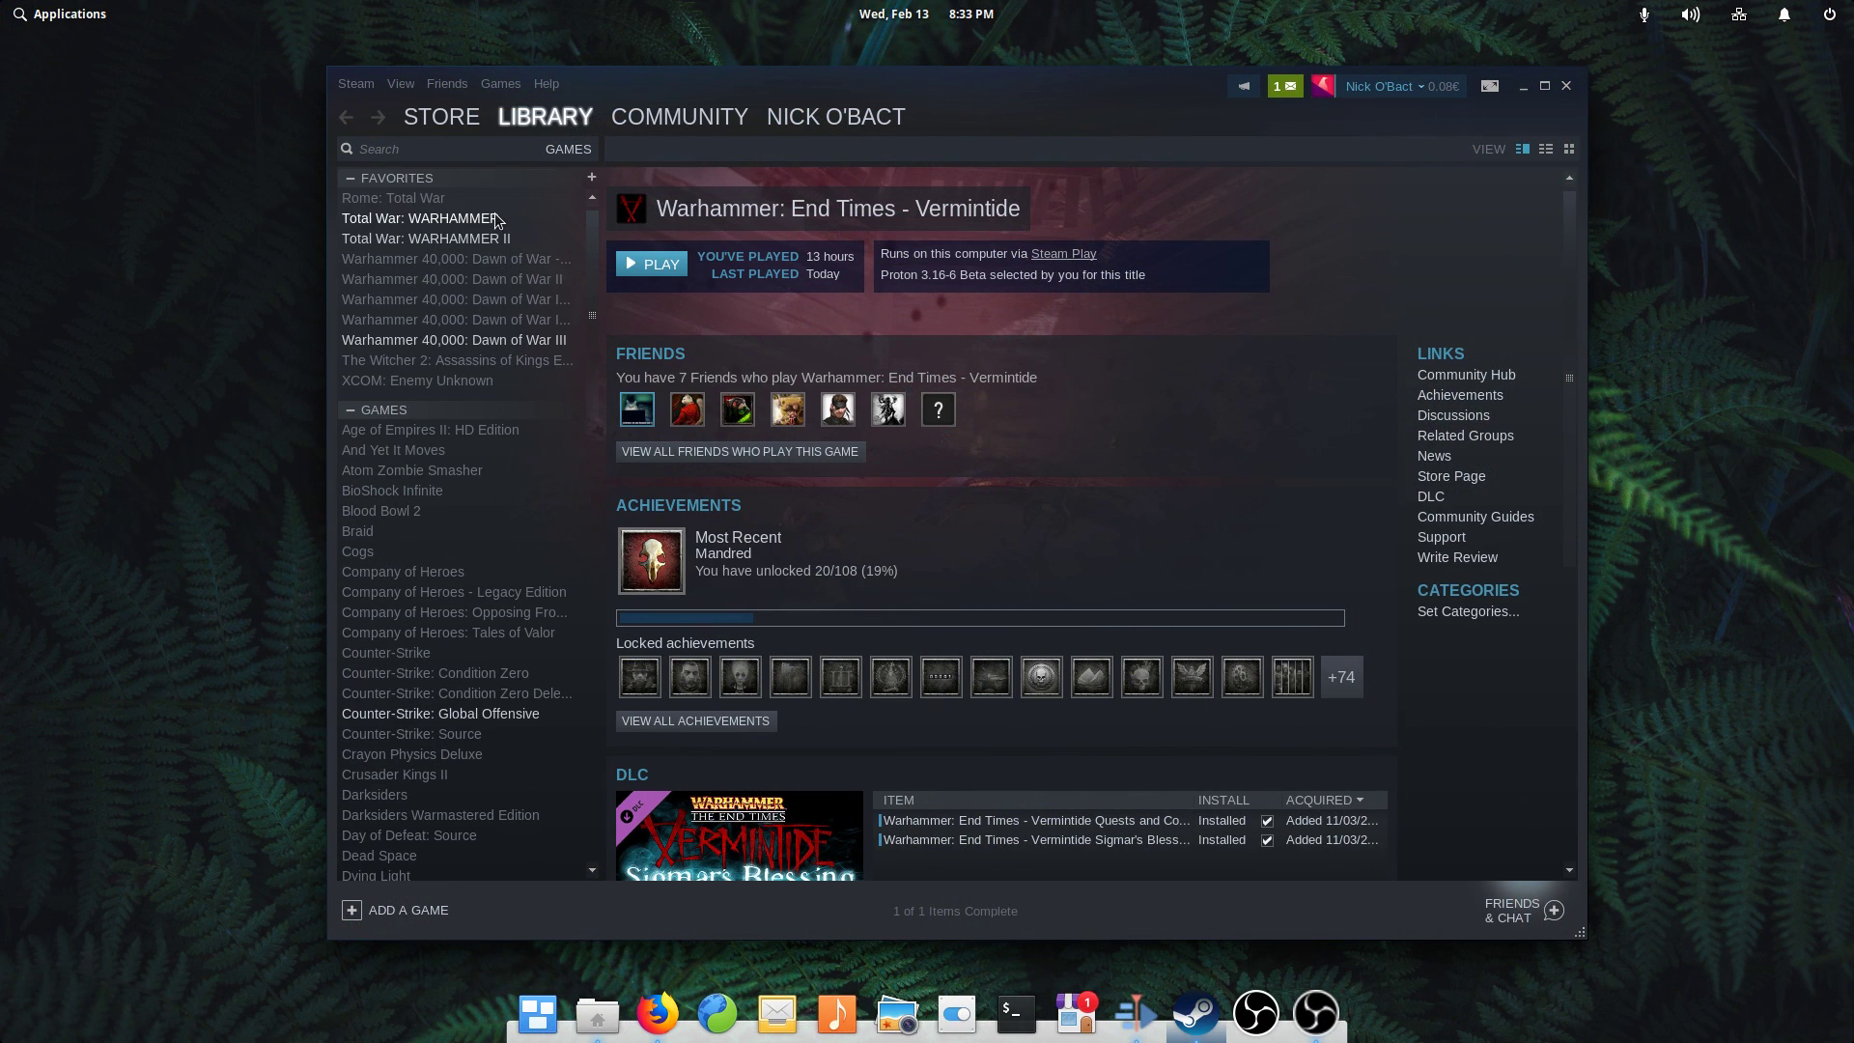
Browse the Total War: WARHAMMER I and II, Dawn of War III, Vermintide and Space Hulk: Deathwing library pages
left_click(521, 218)
left_click(544, 239)
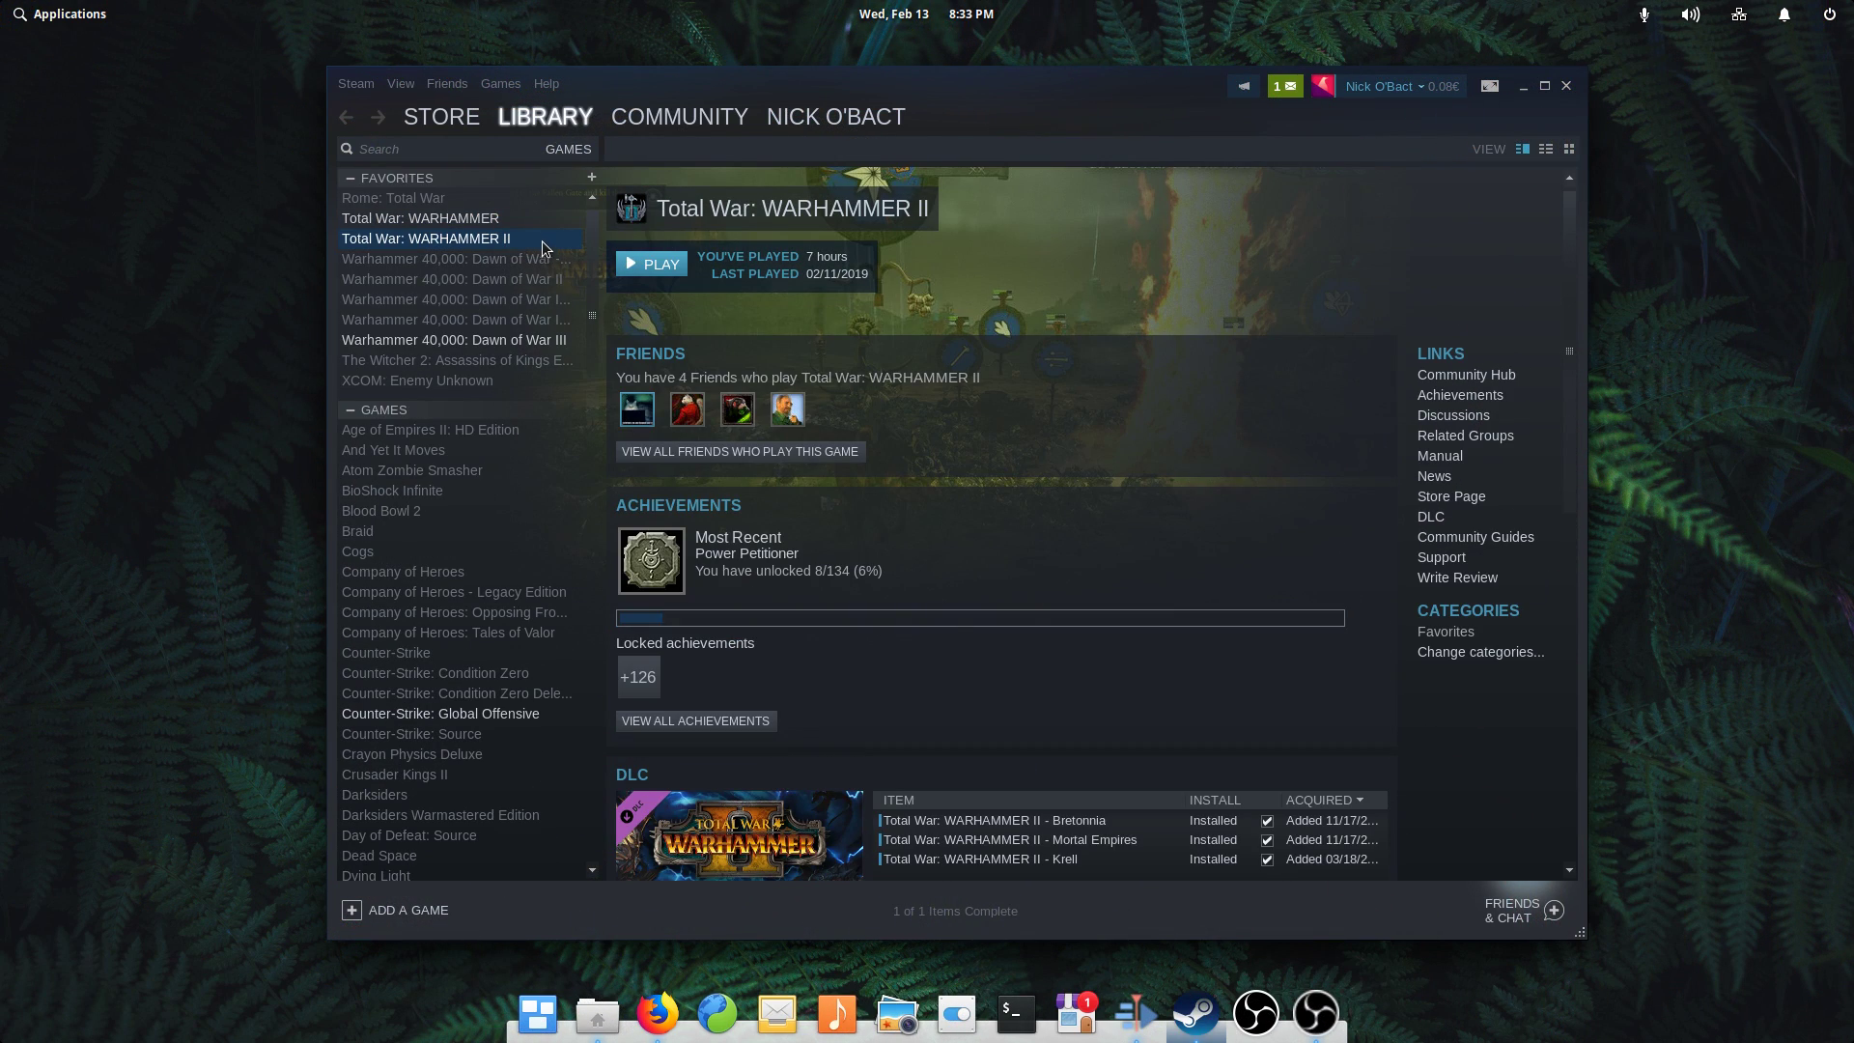
left_click(514, 339)
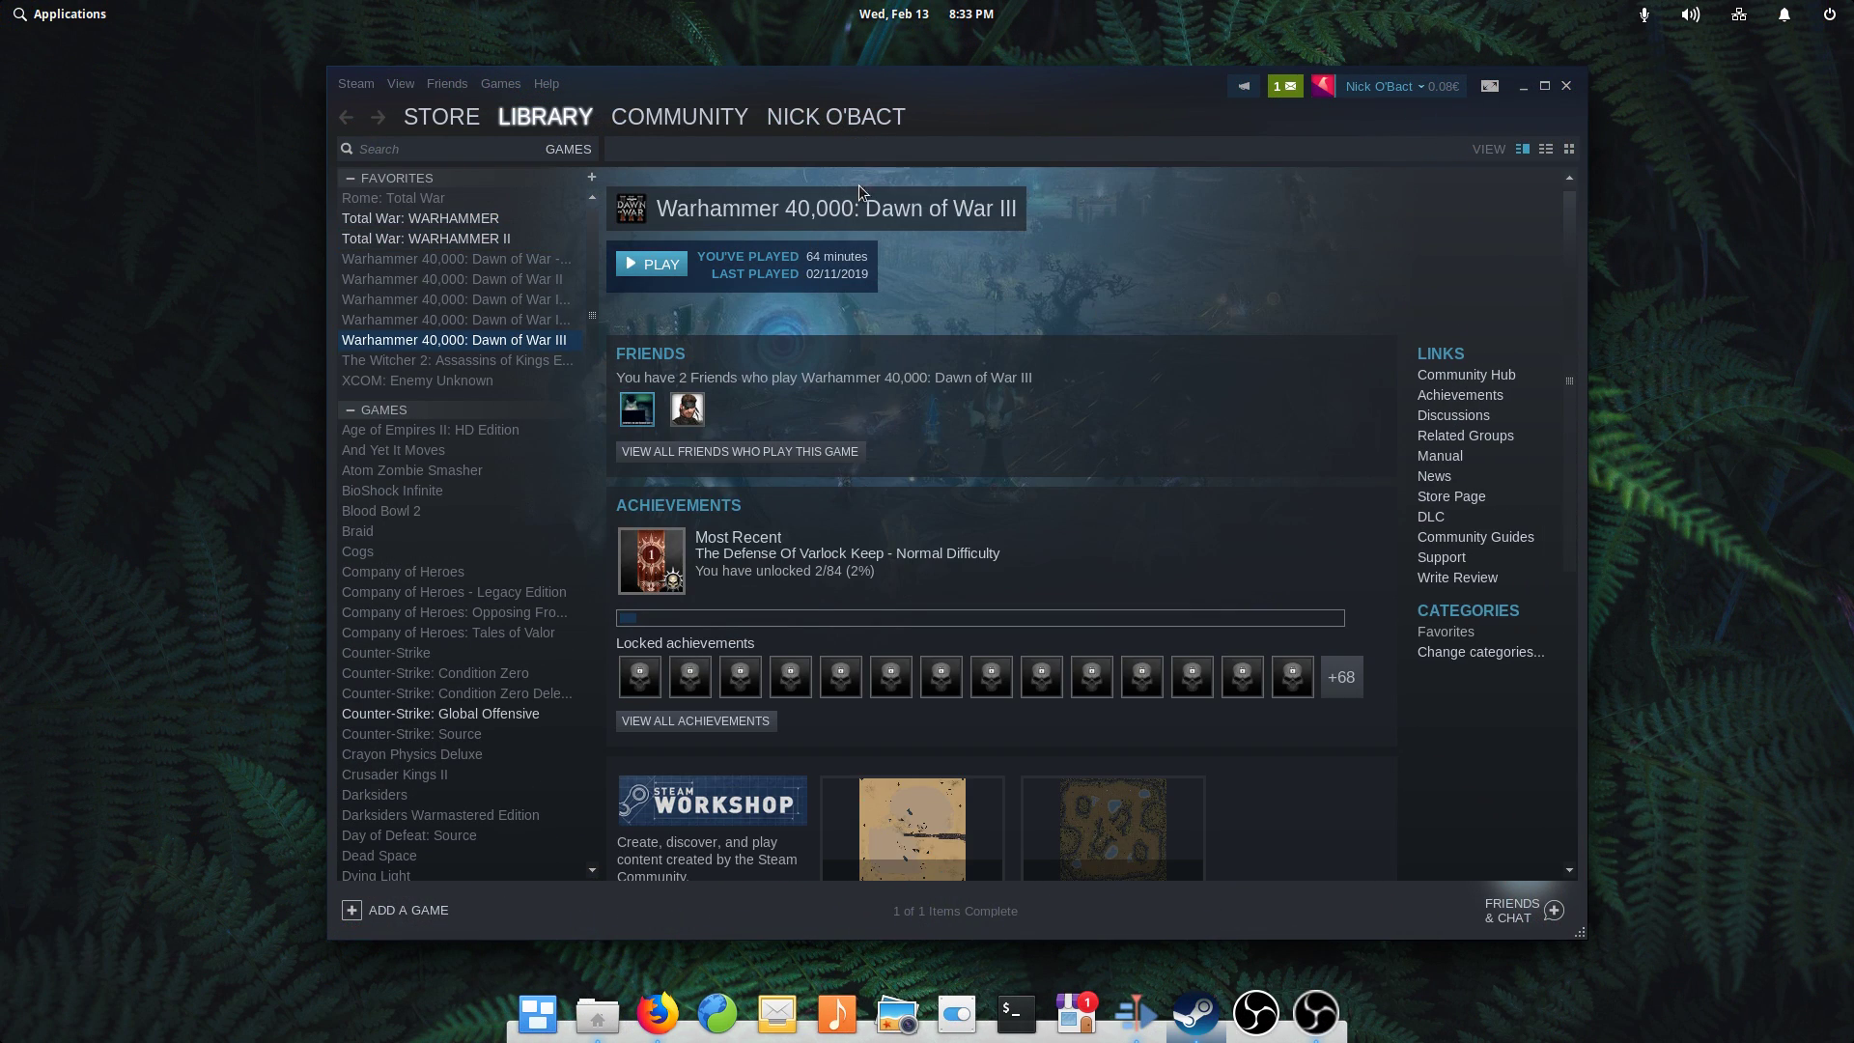
left_click_drag(584, 310, 626, 734)
left_click(530, 850)
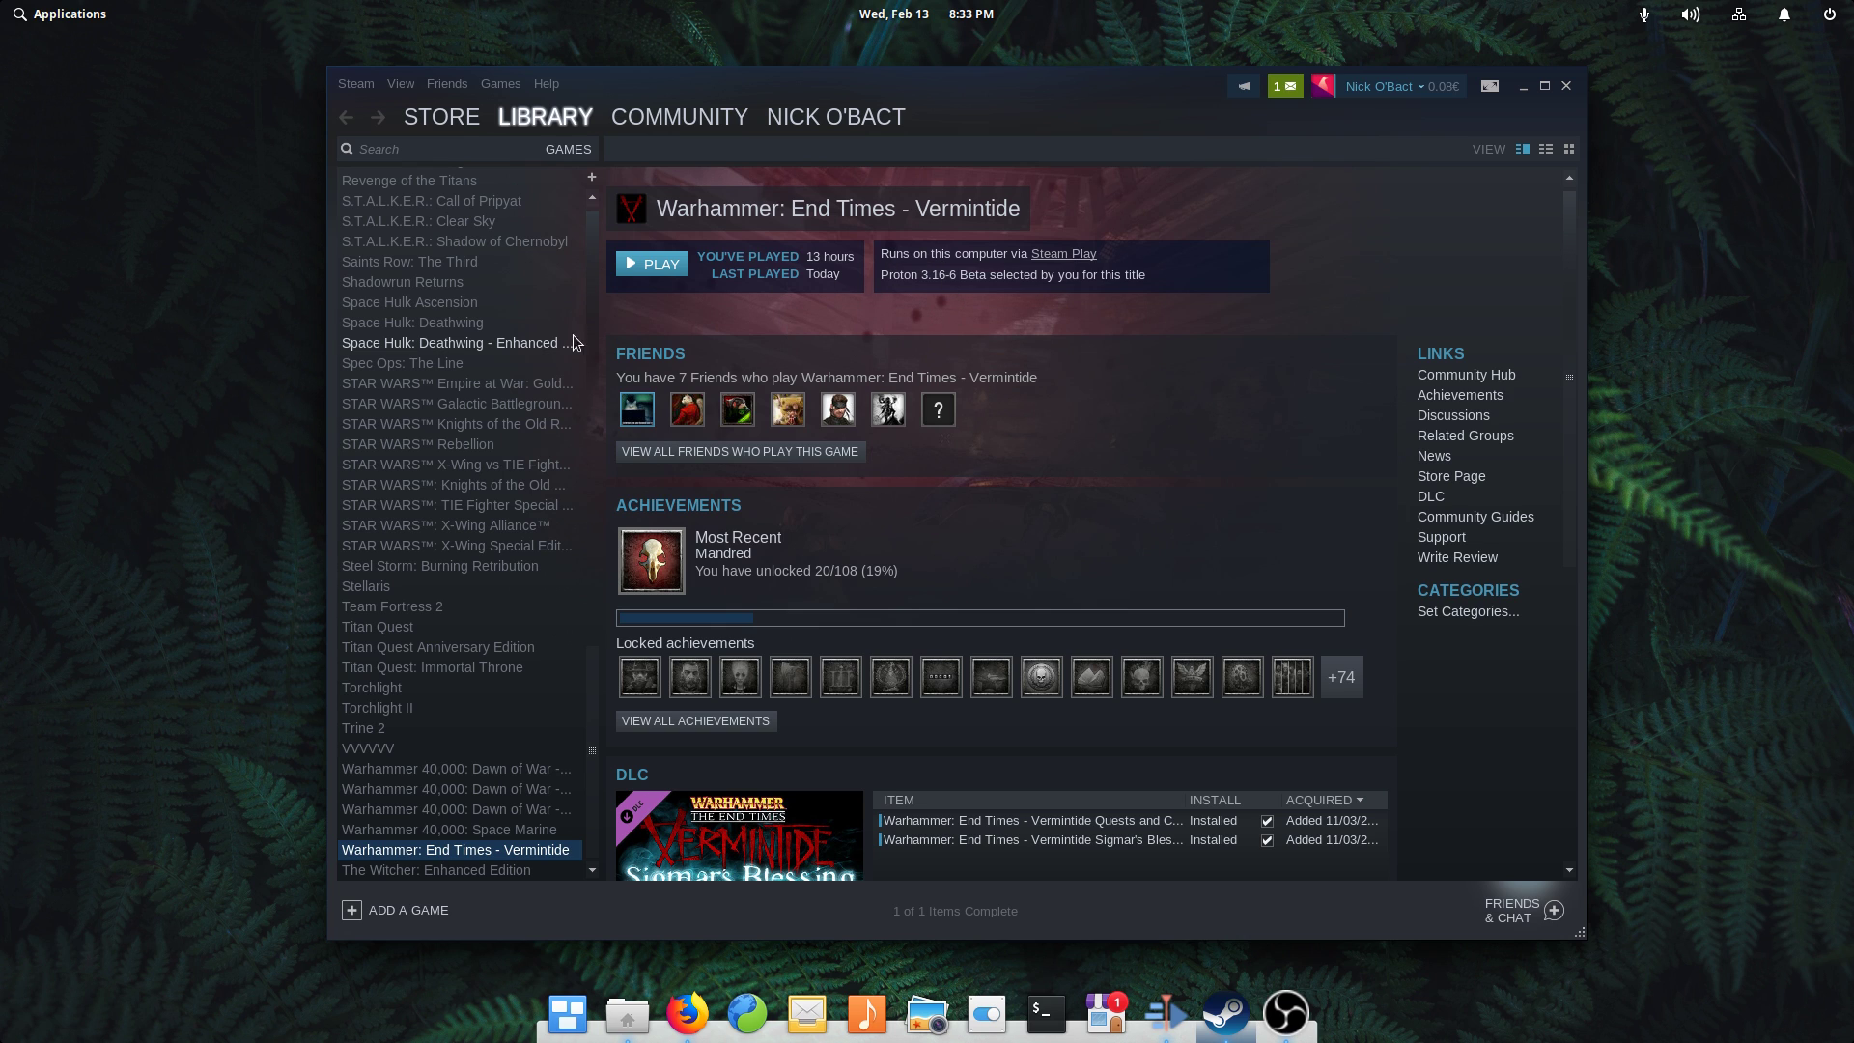
left_click(498, 343)
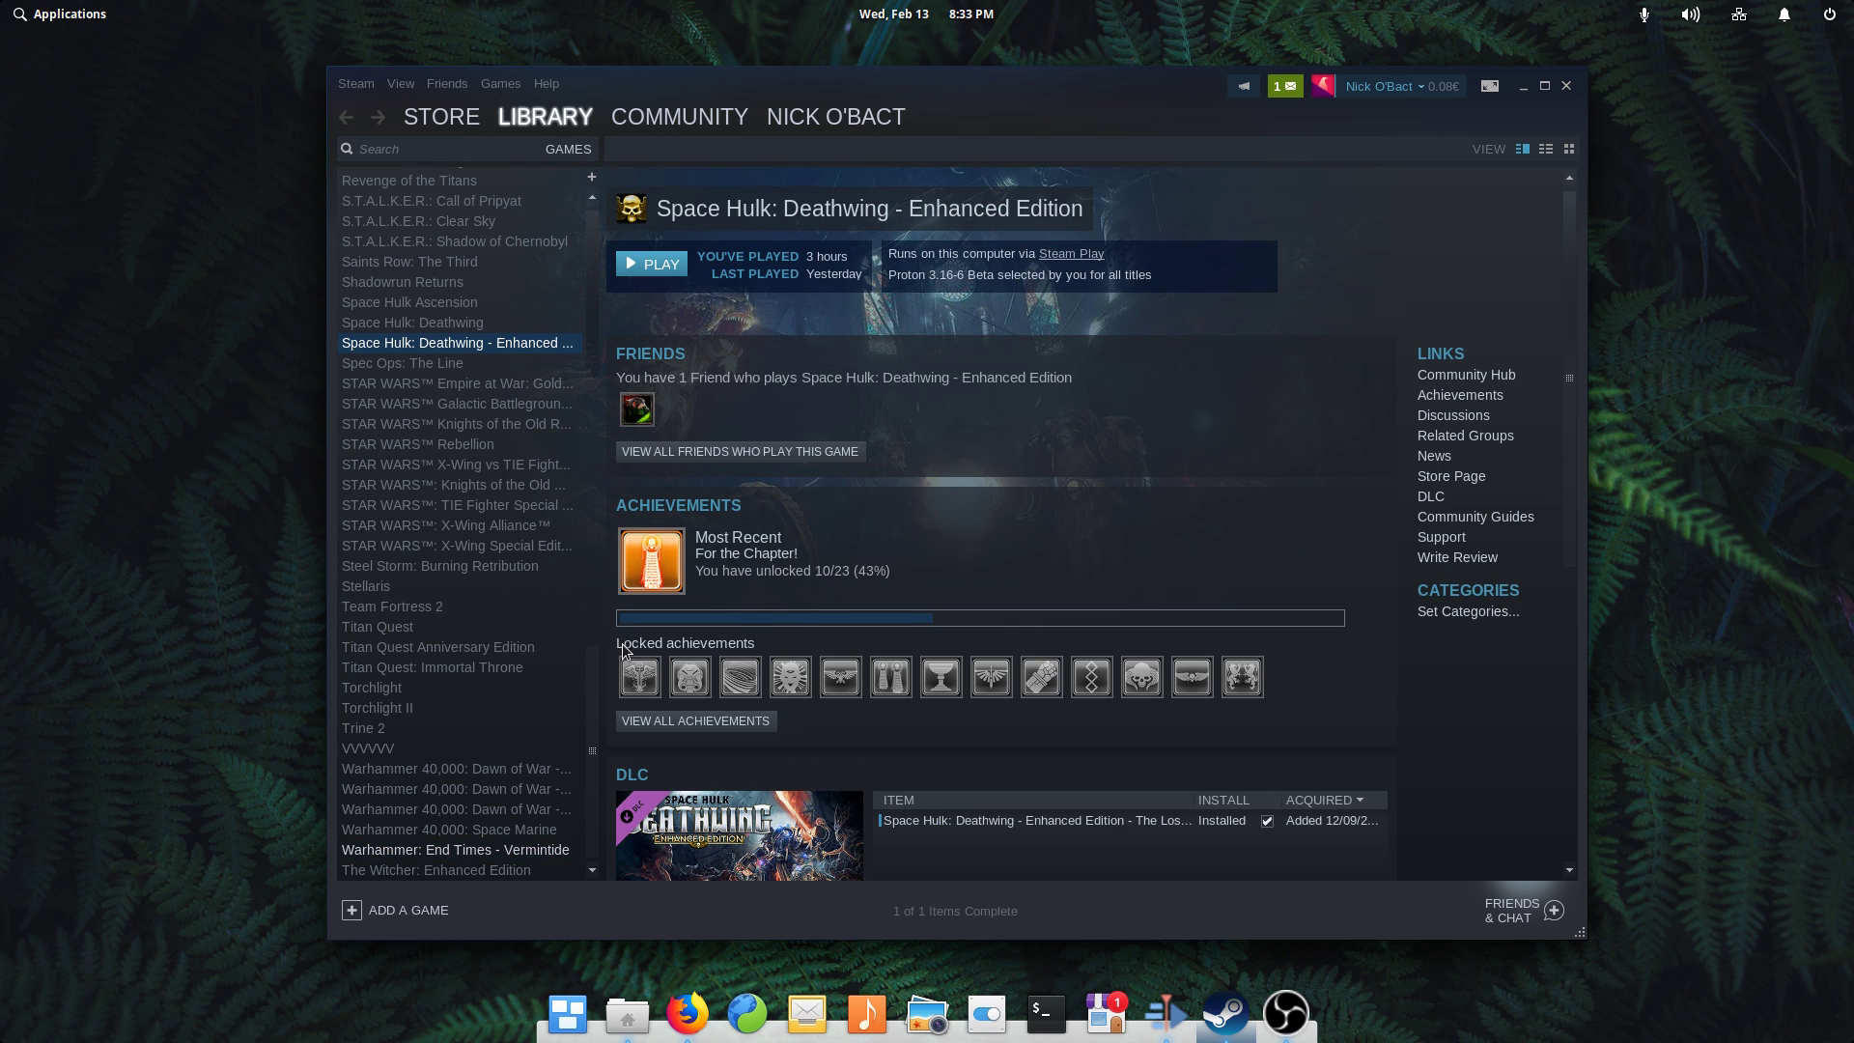
left_click_drag(595, 684, 591, 199)
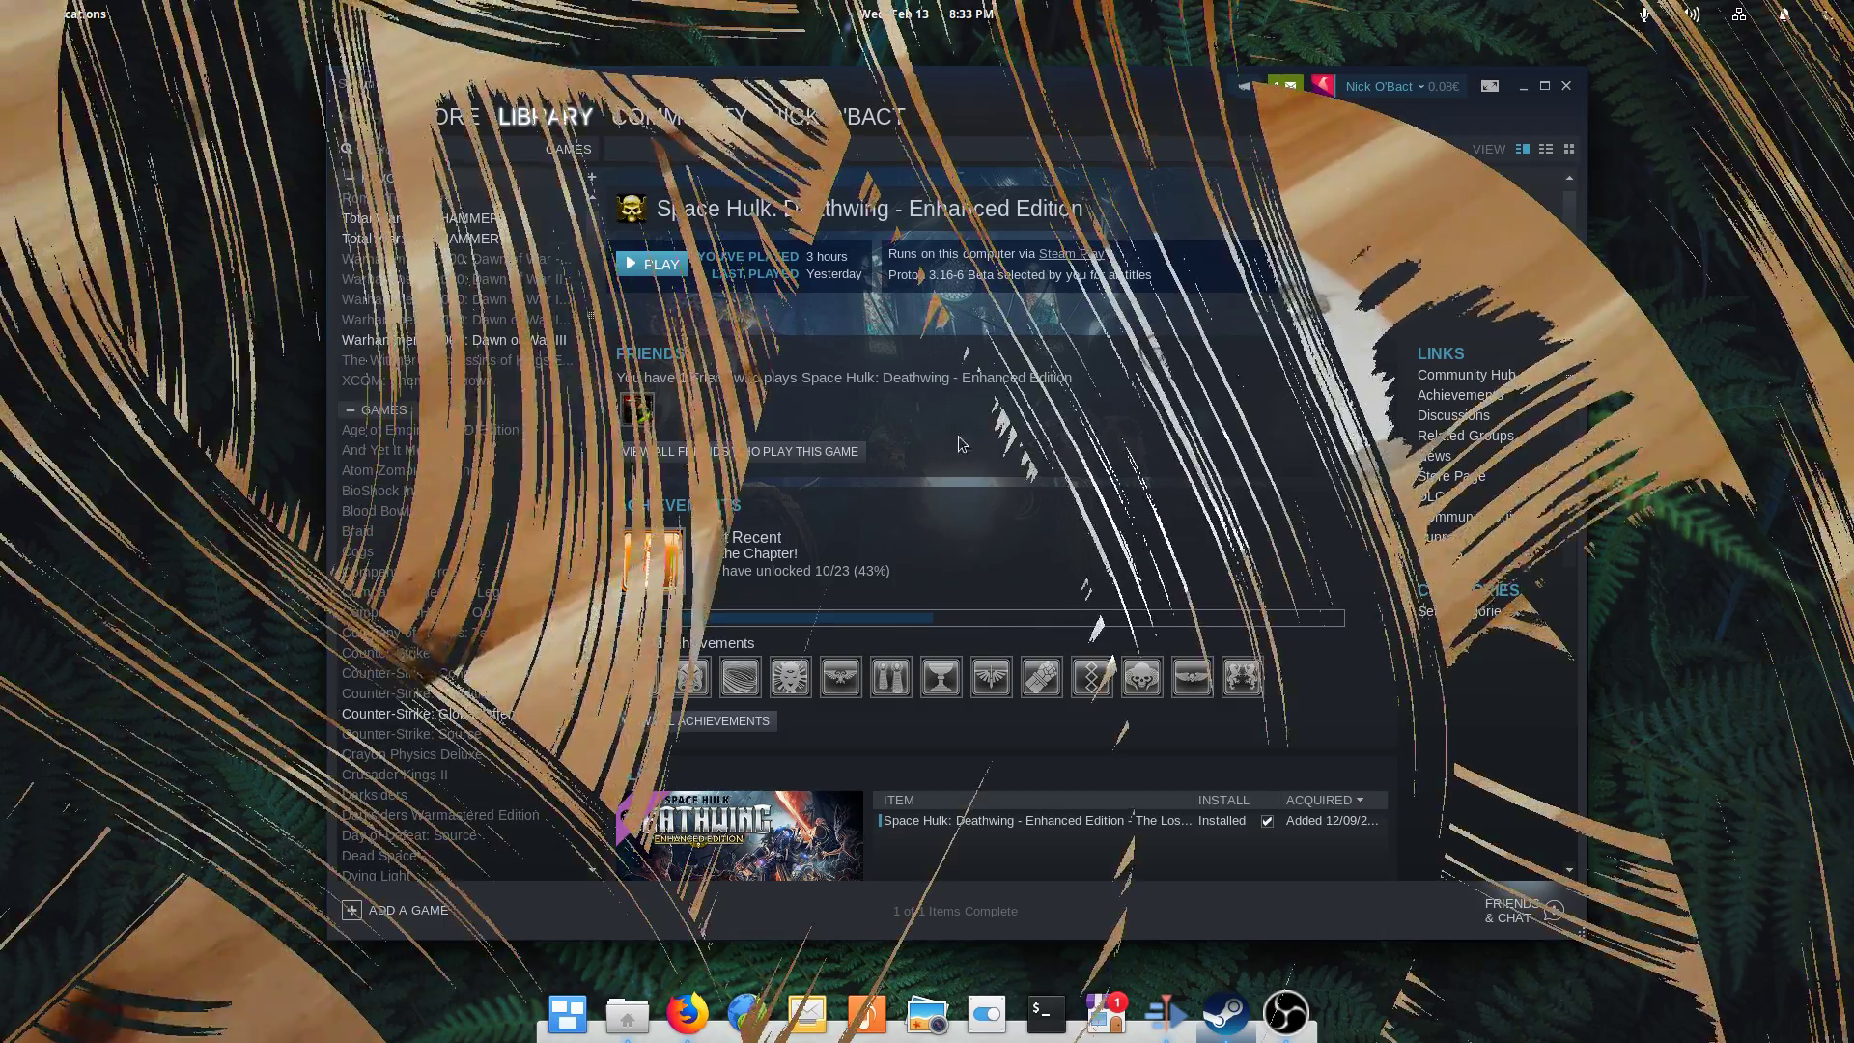